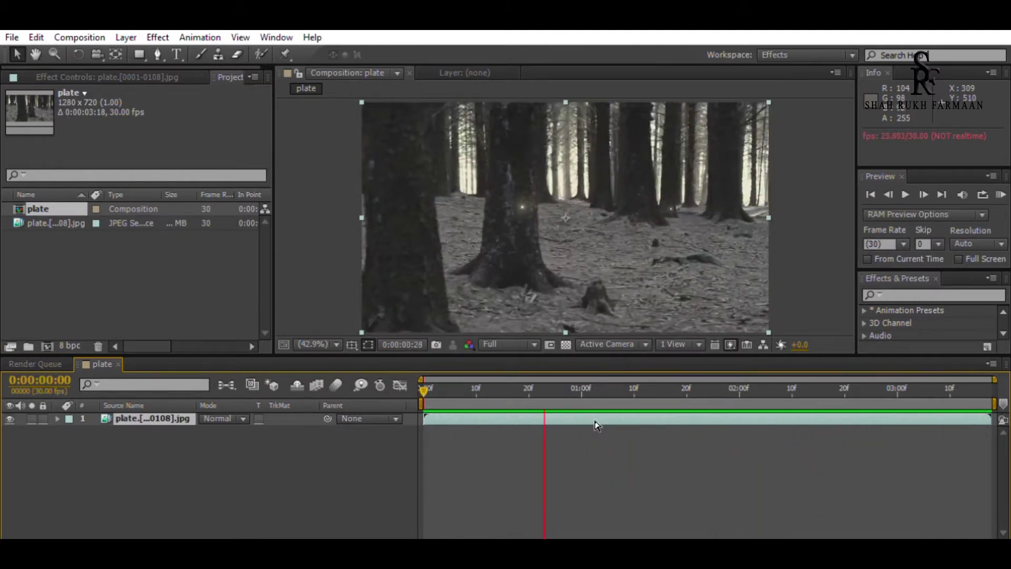
Import the masterBeauty creature render into the plate comp and fit the timeline from the first frame
{"action": "left_click", "coordinate": [264, 316]}
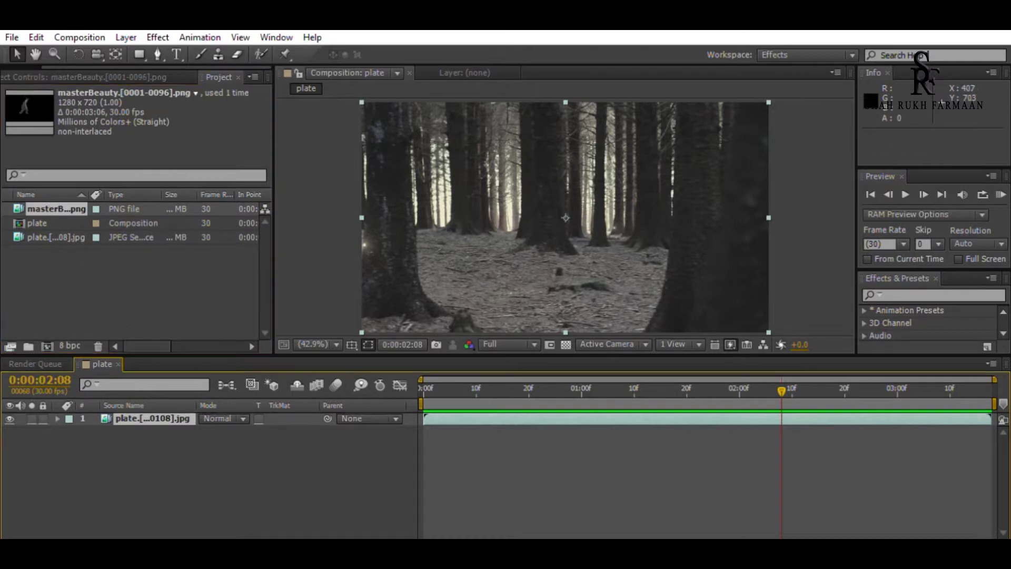
{"action": "key", "text": "ctrl+slash"}
{"action": "left_click_drag", "start_coordinate": [994, 404], "coordinate": [931, 403]}
{"action": "key", "text": "ctrl+shift+x"}
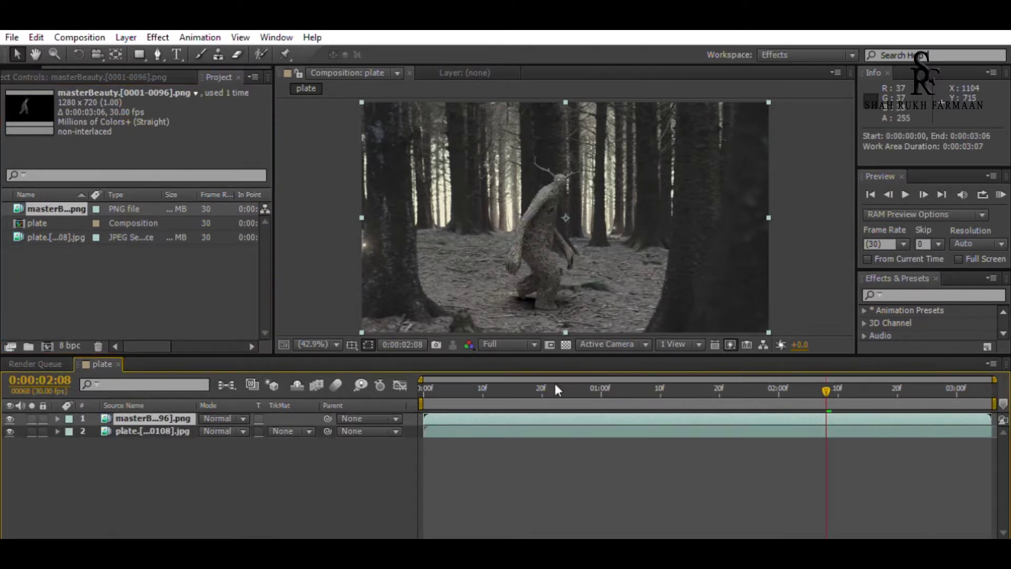
{"action": "key", "text": "Home"}
{"action": "left_click", "coordinate": [210, 138]}
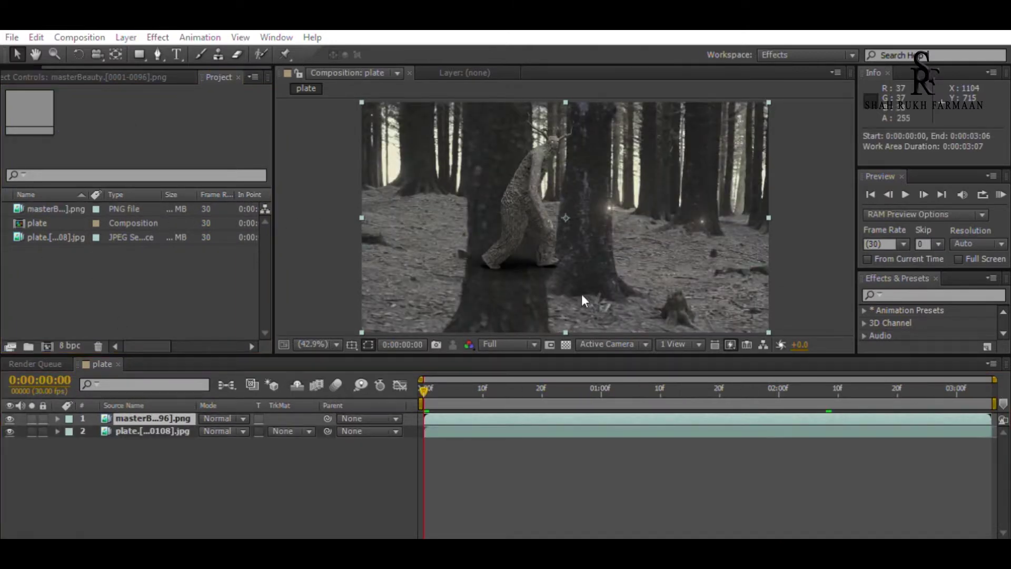
Add the occlusion pass above the creature, set it to Multiply, and preview the composite
{"action": "left_click_drag", "start_coordinate": [56, 223], "coordinate": [108, 399]}
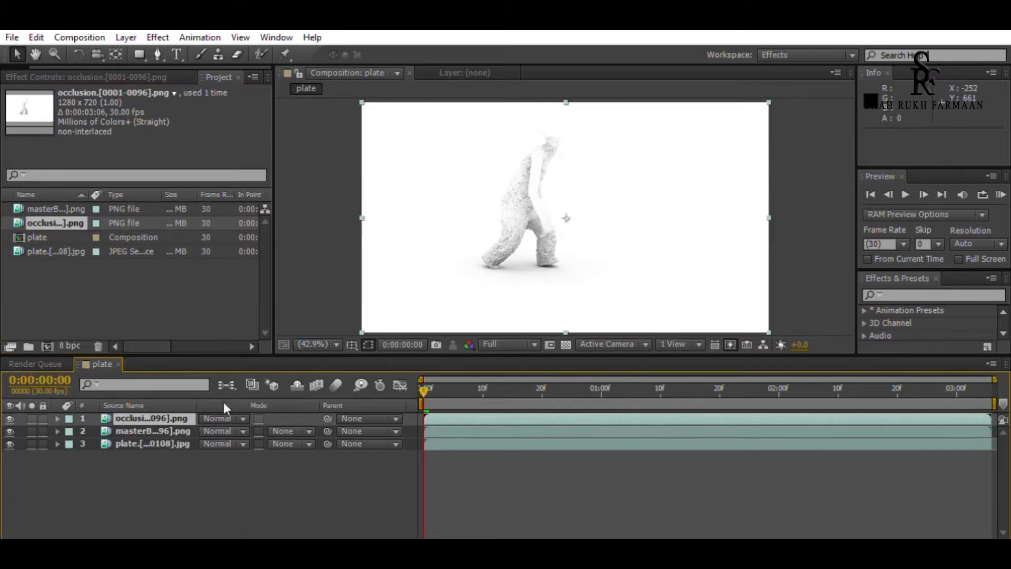
{"action": "left_click", "coordinate": [222, 418]}
{"action": "left_click", "coordinate": [264, 131]}
{"action": "key", "text": "KP_0"}
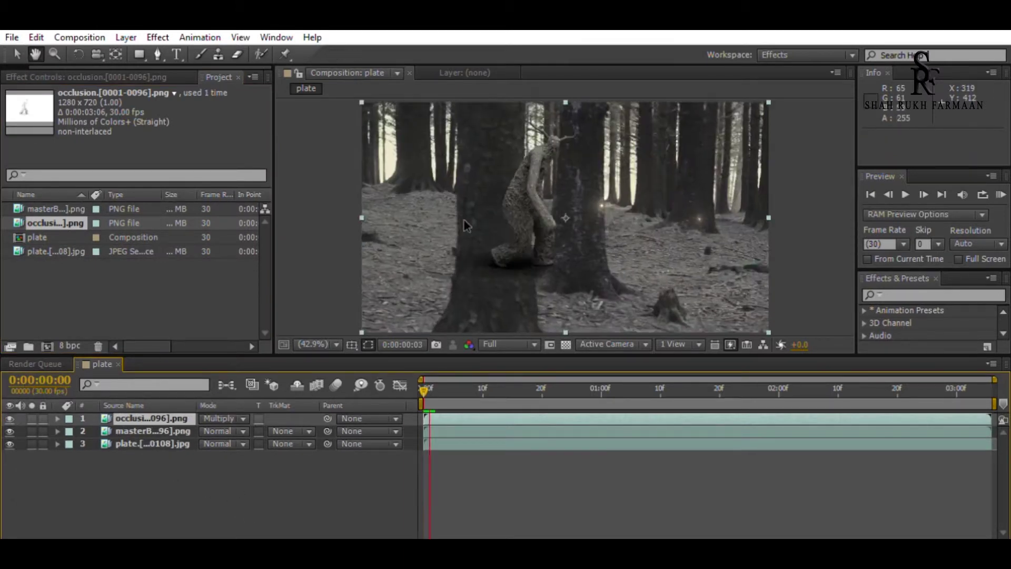
Duplicate the plate layer and move the copy to the top of the stack
{"action": "left_click", "coordinate": [132, 443]}
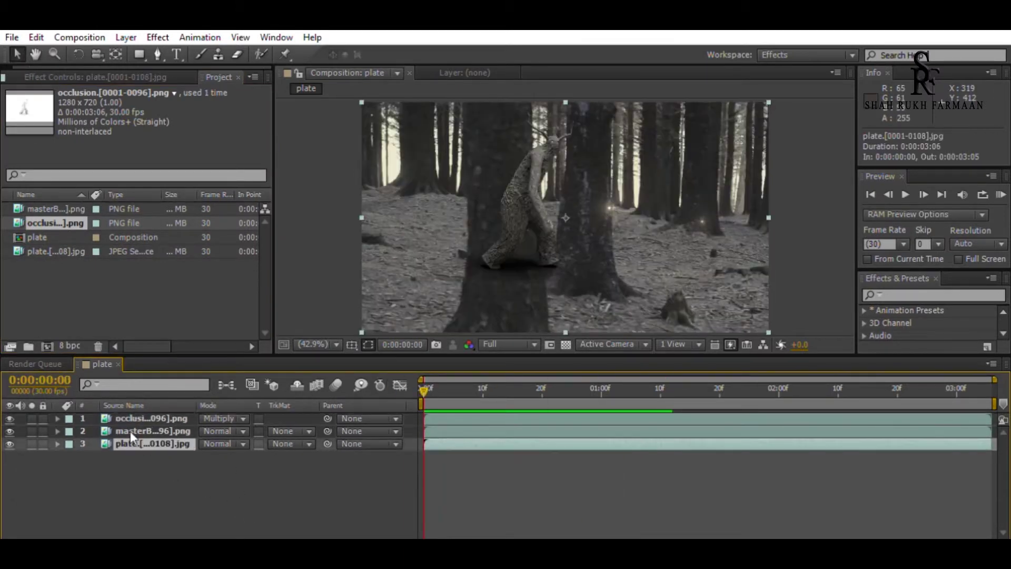
{"action": "key", "text": "ctrl+d"}
{"action": "left_click_drag", "start_coordinate": [131, 443], "coordinate": [132, 409]}
{"action": "scroll", "coordinate": [527, 139], "scroll_direction": "up", "scroll_amount": 3}
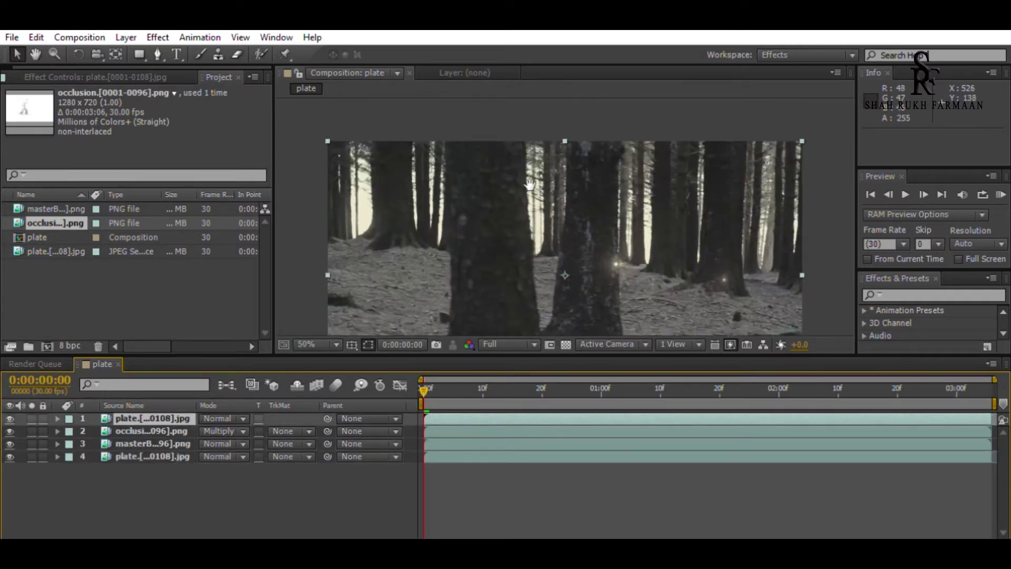
Pen-draw a closed mask around the front-left tree trunk on the top plate copy
{"action": "key", "text": "g"}
{"action": "scroll", "coordinate": [472, 191], "scroll_direction": "up", "scroll_amount": 5}
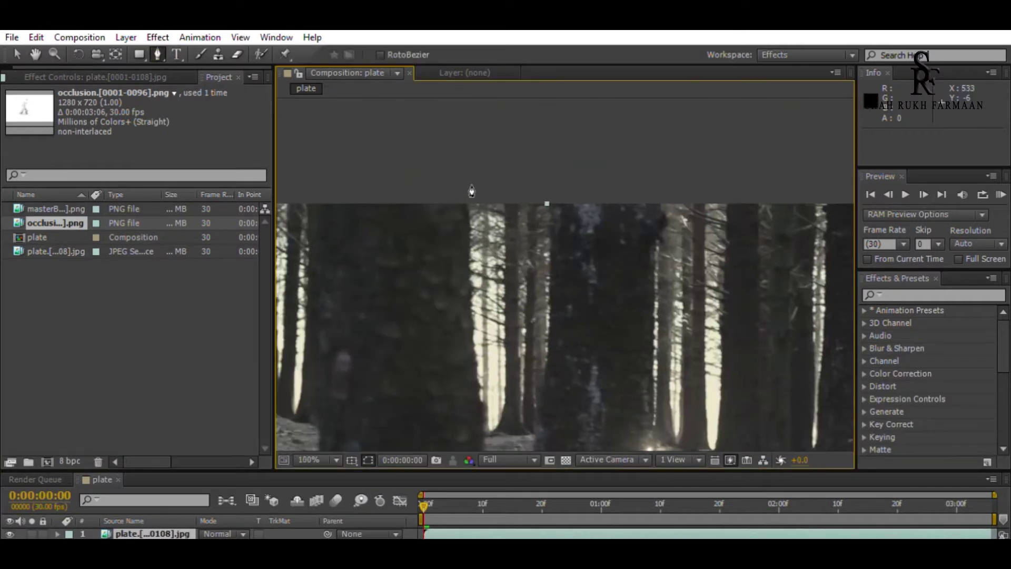
{"action": "scroll", "coordinate": [474, 299], "scroll_direction": "down", "scroll_amount": 3}
{"action": "left_click", "coordinate": [477, 235]}
{"action": "scroll", "coordinate": [486, 137], "scroll_direction": "down", "scroll_amount": 3}
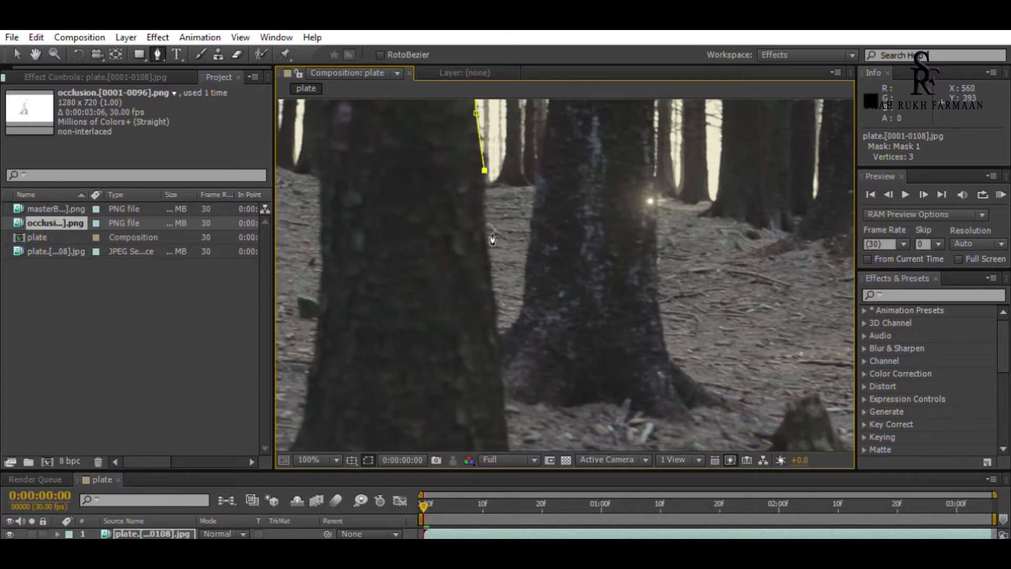
{"action": "left_click", "coordinate": [491, 236]}
{"action": "scroll", "coordinate": [492, 232], "scroll_direction": "down", "scroll_amount": 3}
{"action": "left_click", "coordinate": [500, 196]}
{"action": "scroll", "coordinate": [522, 361], "scroll_direction": "left", "scroll_amount": 5}
{"action": "left_click", "coordinate": [661, 373]}
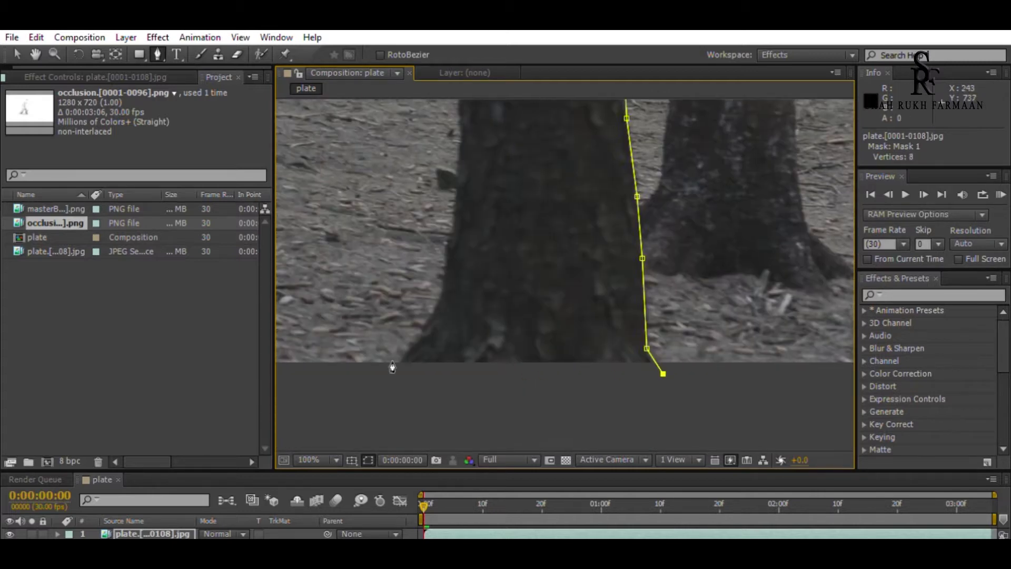
{"action": "key", "text": "comma"}
{"action": "left_click", "coordinate": [474, 327]}
{"action": "scroll", "coordinate": [479, 211], "scroll_direction": "up", "scroll_amount": 3}
{"action": "left_click", "coordinate": [480, 175]}
{"action": "scroll", "coordinate": [474, 295], "scroll_direction": "right", "scroll_amount": 3}
Keyframe Mask Path at frame 0, then reshape the mask onto the trunk at frame 10
{"action": "left_click", "coordinate": [57, 534]}
{"action": "left_click_drag", "start_coordinate": [473, 471], "coordinate": [474, 361]}
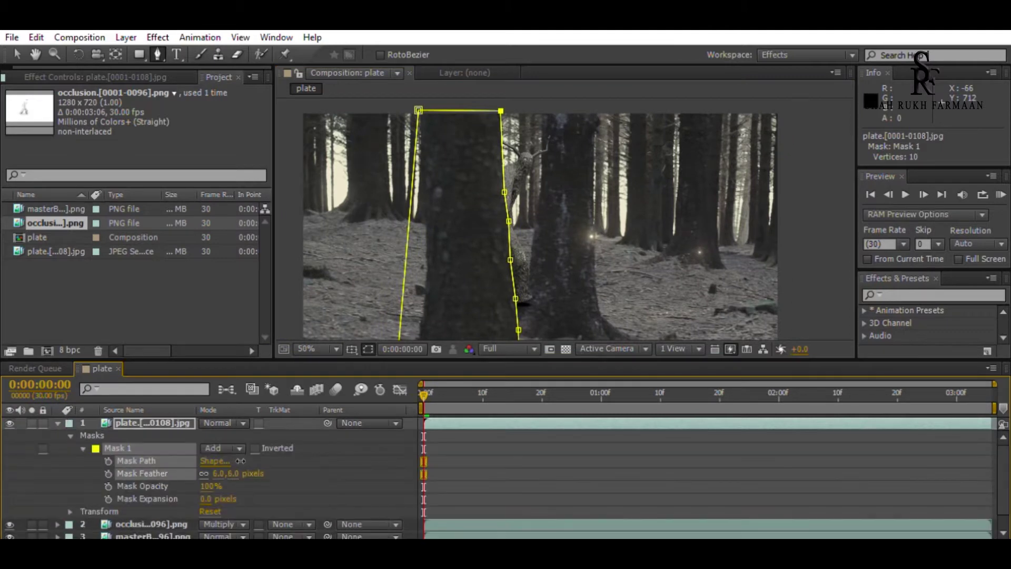
{"action": "key", "text": "period"}
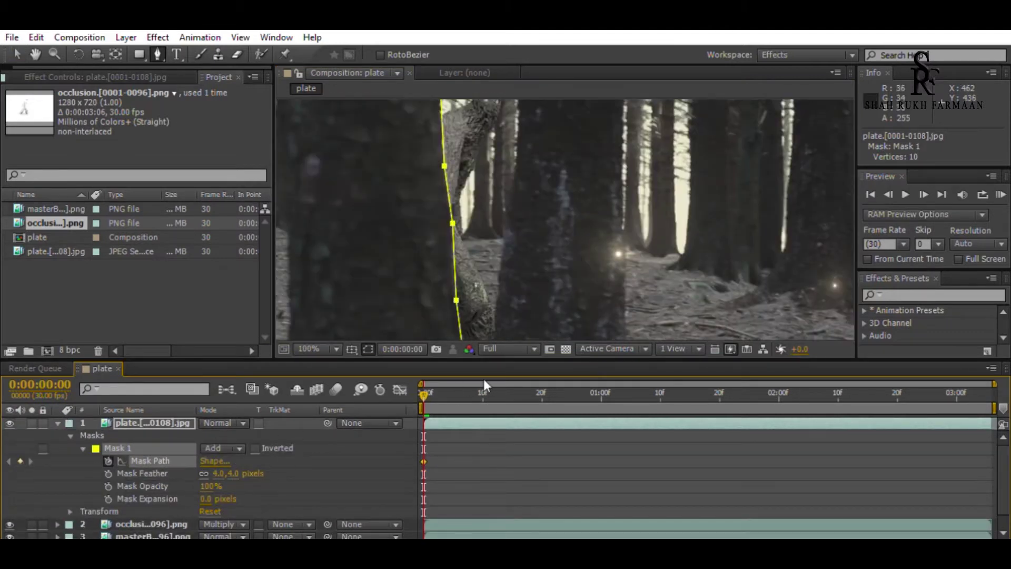
{"action": "left_click", "coordinate": [485, 386]}
{"action": "key", "text": "comma"}
{"action": "key", "text": "comma"}
{"action": "key", "text": "period"}
{"action": "left_click_drag", "start_coordinate": [510, 249], "coordinate": [468, 248]}
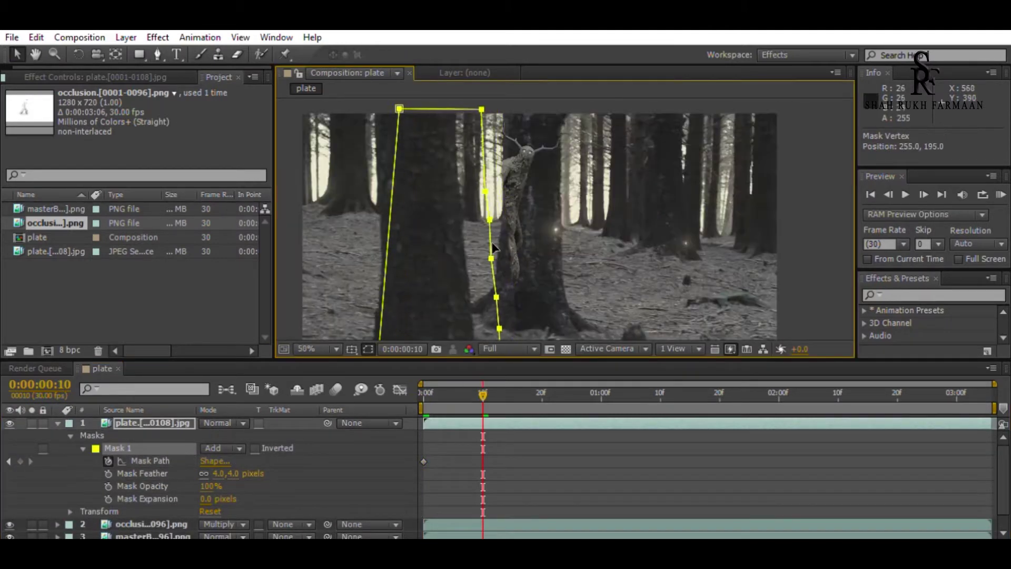
{"action": "scroll", "coordinate": [466, 247], "scroll_direction": "up", "scroll_amount": 4}
{"action": "left_click", "coordinate": [473, 202]}
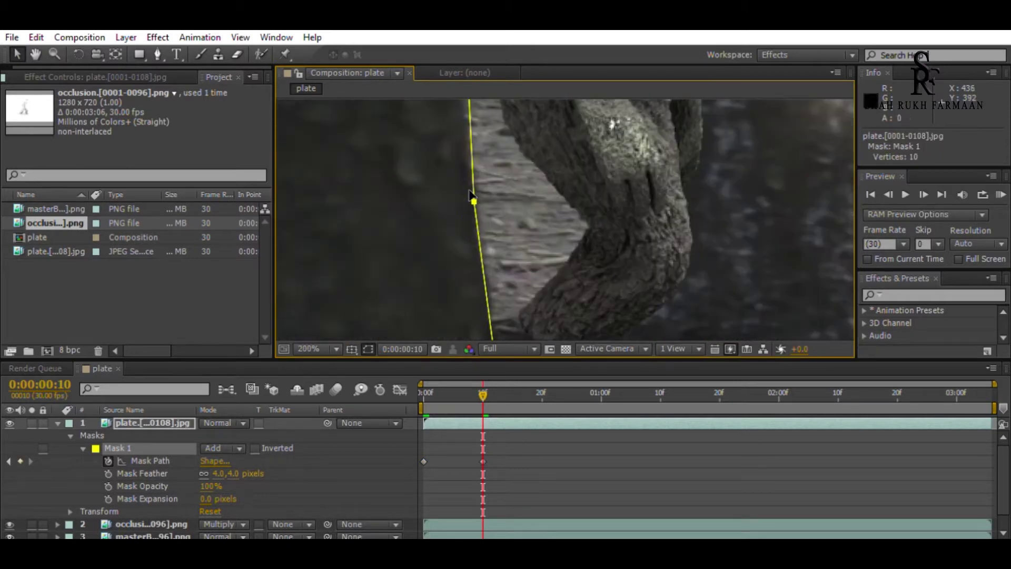
{"action": "scroll", "coordinate": [516, 279], "scroll_direction": "down", "scroll_amount": 3}
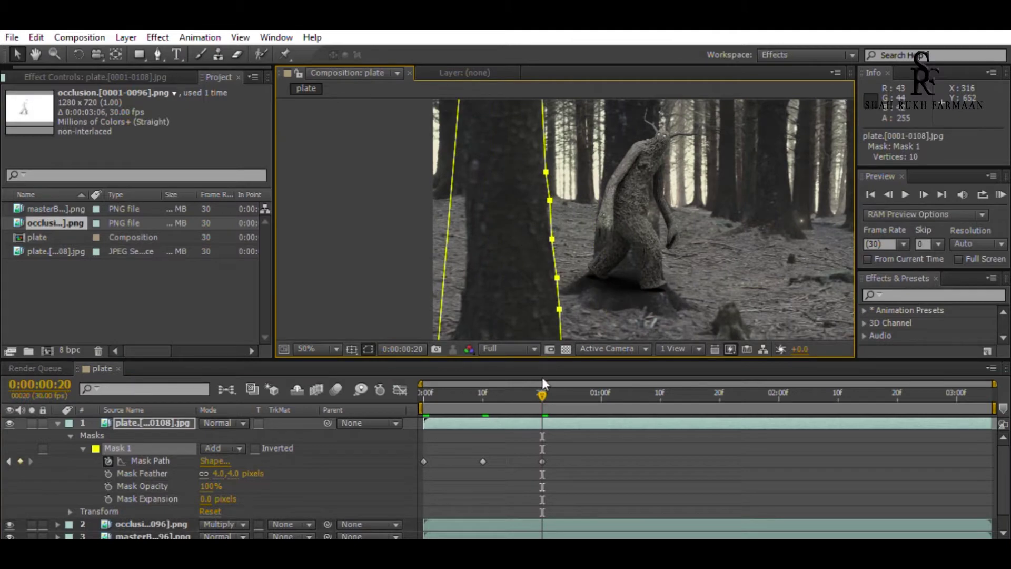
Adjust the mask at frame 20 and 1:00, then preview the masked shot
{"action": "key", "text": "shift+Page_Down"}
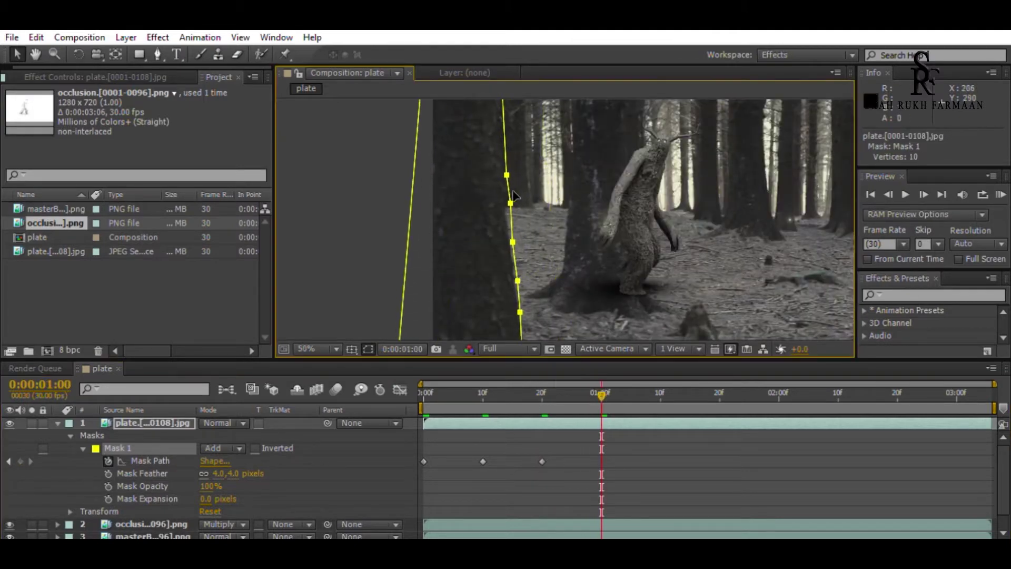
{"action": "left_click", "coordinate": [506, 175]}
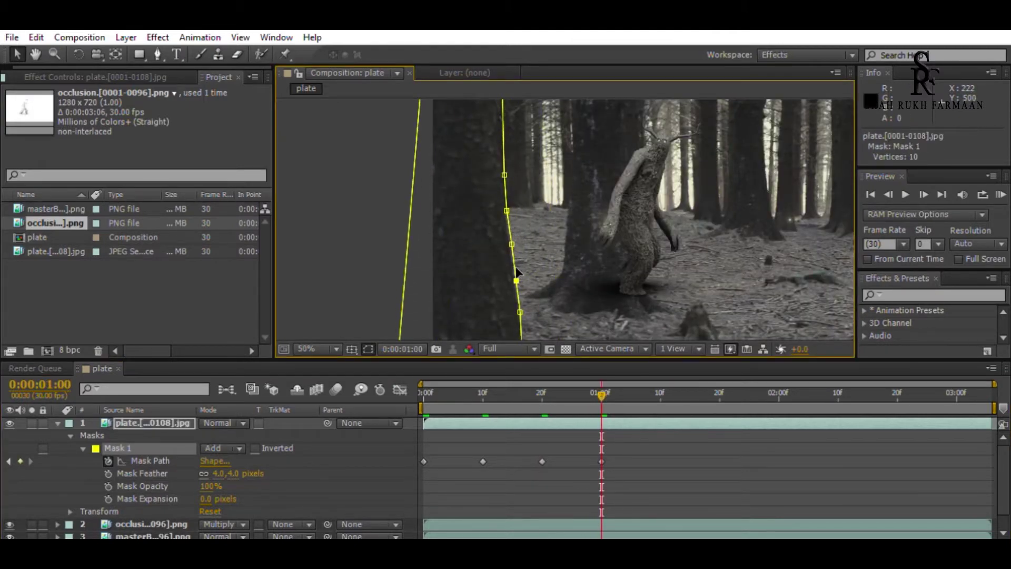
{"action": "scroll", "coordinate": [516, 272], "scroll_direction": "up", "scroll_amount": 2}
{"action": "scroll", "coordinate": [538, 265], "scroll_direction": "down", "scroll_amount": 1}
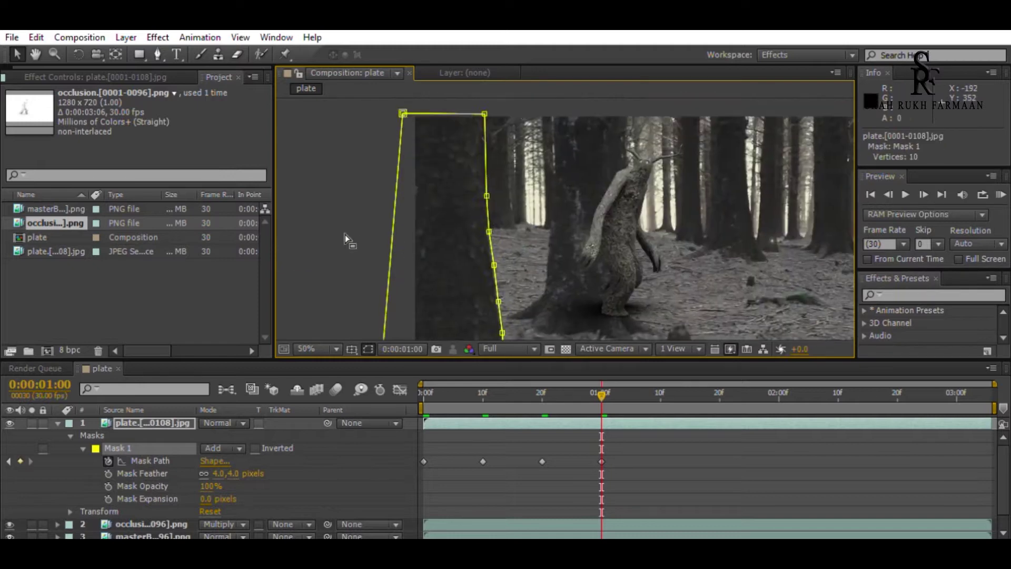
{"action": "left_click", "coordinate": [345, 237]}
{"action": "key", "text": "space"}
{"action": "scroll", "coordinate": [592, 259], "scroll_direction": "down", "scroll_amount": 1}
{"action": "left_click_drag", "start_coordinate": [413, 393], "coordinate": [450, 393]}
{"action": "key", "text": "period"}
{"action": "key", "text": "KP_0"}
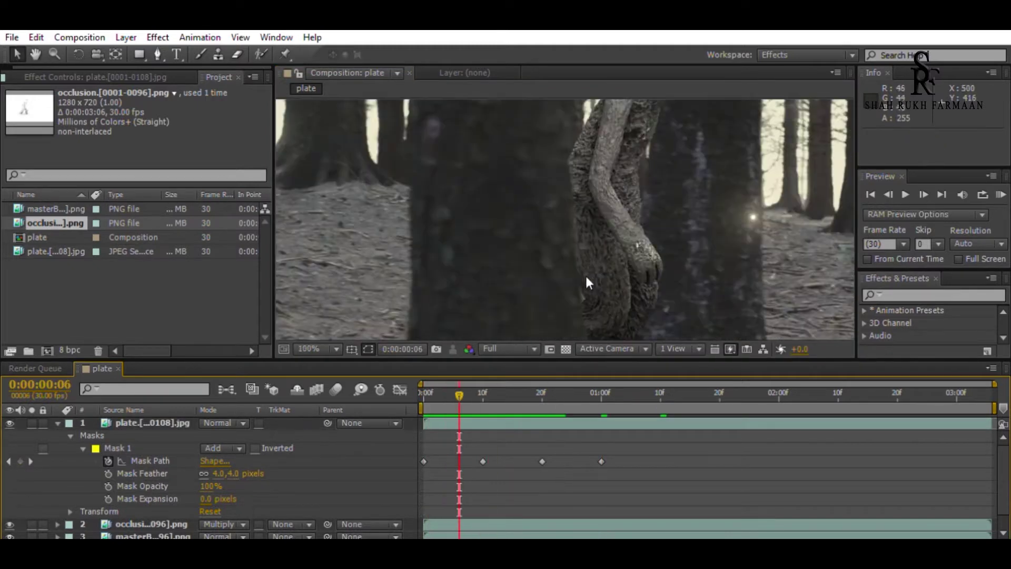
{"action": "left_click", "coordinate": [57, 423]}
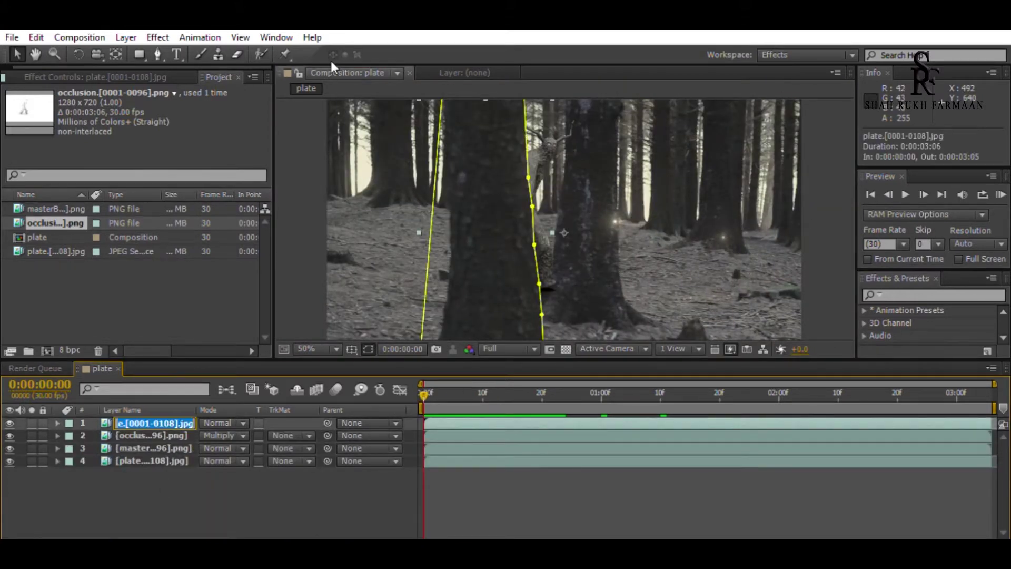
Duplicate the plate layer again and move the new copy to the top
{"action": "left_click", "coordinate": [138, 454]}
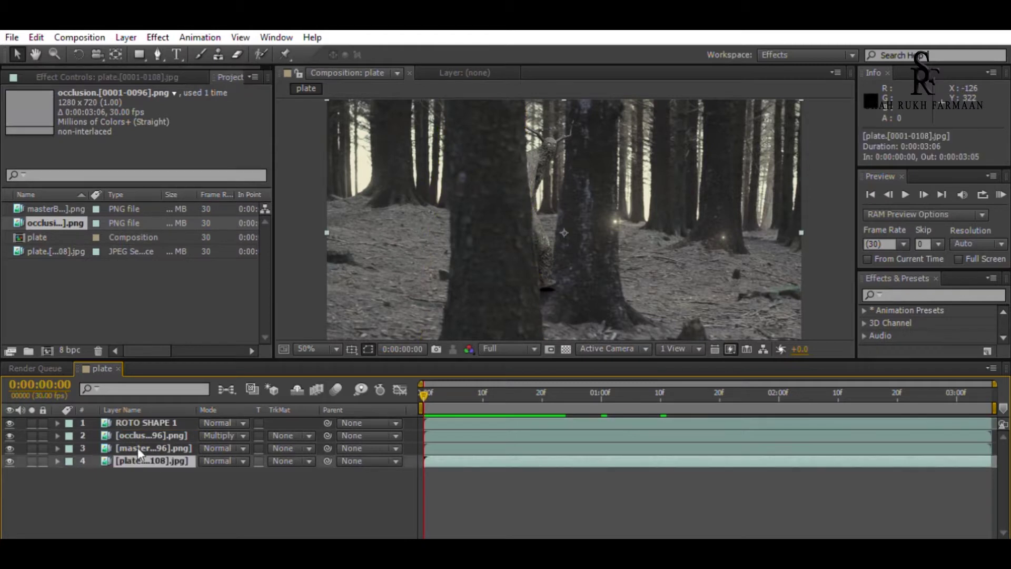
{"action": "key", "text": "ctrl+d"}
{"action": "left_click_drag", "start_coordinate": [137, 454], "coordinate": [132, 407]}
{"action": "key", "text": "period"}
Start a Pen mask along the edge of the central tree trunk
{"action": "key", "text": "g"}
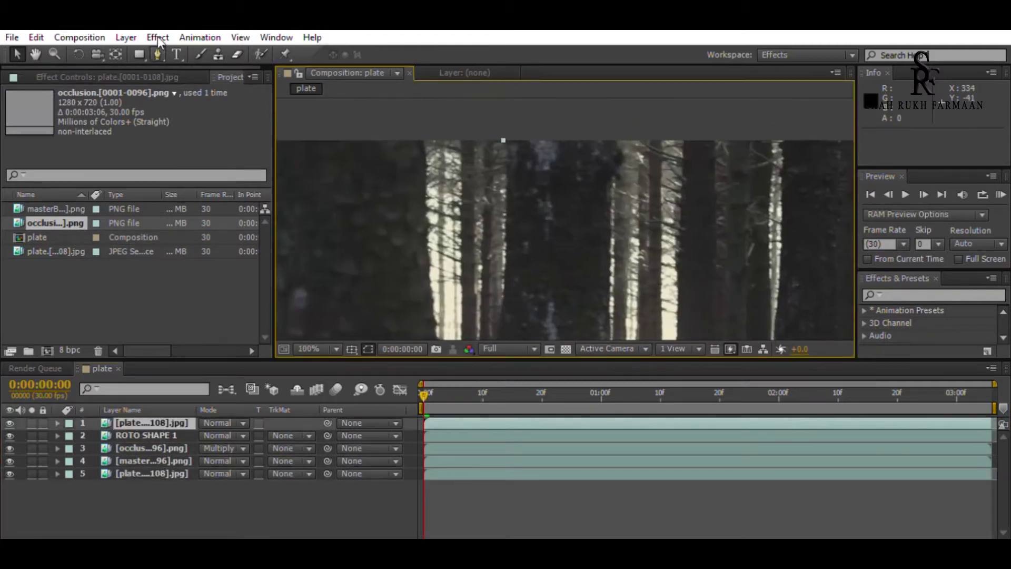
{"action": "left_click", "coordinate": [503, 135]}
{"action": "left_click", "coordinate": [513, 272]}
{"action": "left_click", "coordinate": [515, 195]}
{"action": "left_click", "coordinate": [506, 253]}
{"action": "left_click_drag", "start_coordinate": [515, 263], "coordinate": [505, 158]}
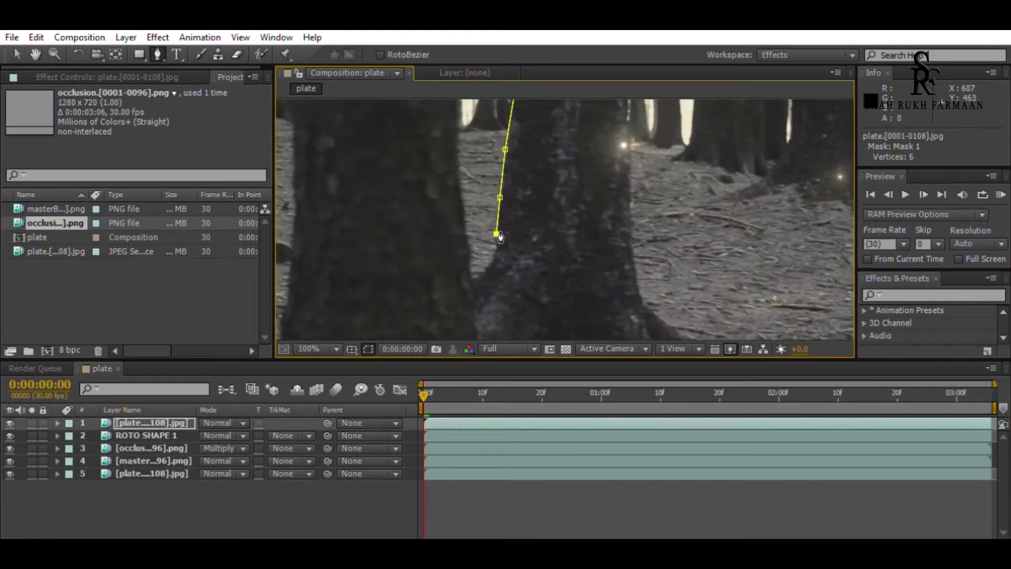
{"action": "left_click", "coordinate": [500, 178]}
{"action": "left_click", "coordinate": [499, 197]}
{"action": "left_click", "coordinate": [479, 226]}
Finish the mask around the trunk base, close it, and set Mask Feather to 3 px
{"action": "left_click_drag", "start_coordinate": [479, 227], "coordinate": [478, 179]}
{"action": "left_click", "coordinate": [438, 216]}
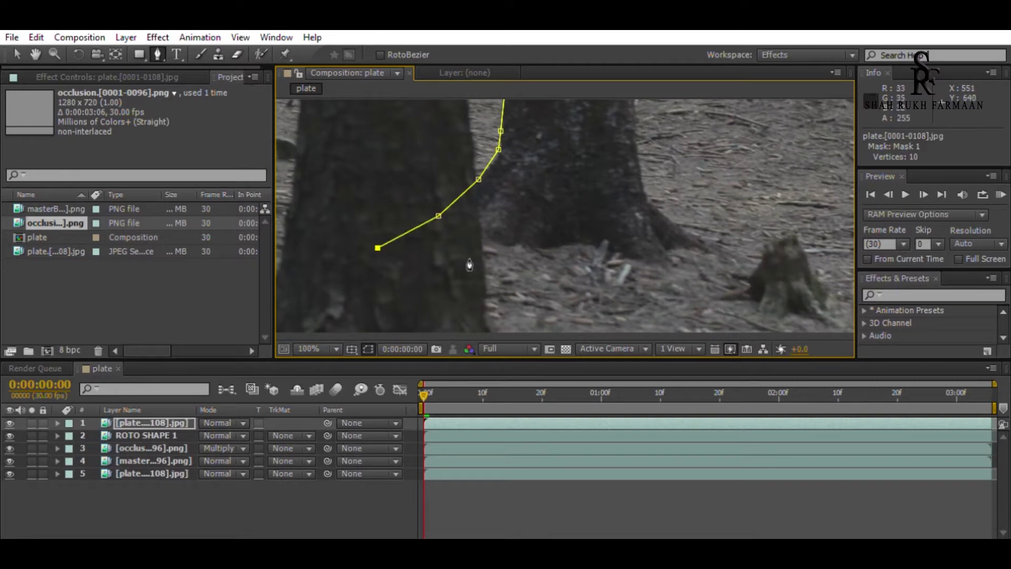
{"action": "mouse_move", "coordinate": [614, 147]}
{"action": "left_mouse_down"}
{"action": "mouse_move", "coordinate": [614, 192]}
{"action": "mouse_move", "coordinate": [605, 169]}
{"action": "mouse_move", "coordinate": [593, 214]}
{"action": "left_mouse_up"}
{"action": "left_click", "coordinate": [605, 169]}
{"action": "left_click", "coordinate": [570, 206]}
{"action": "left_click", "coordinate": [572, 197]}
{"action": "mouse_move", "coordinate": [571, 105]}
{"action": "left_mouse_down"}
{"action": "mouse_move", "coordinate": [570, 170]}
{"action": "mouse_move", "coordinate": [549, 125]}
{"action": "left_mouse_up"}
{"action": "scroll", "coordinate": [567, 142], "scroll_direction": "up", "scroll_amount": 2}
{"action": "left_click", "coordinate": [467, 139]}
{"action": "scroll", "coordinate": [467, 140], "scroll_direction": "down", "scroll_amount": 1}
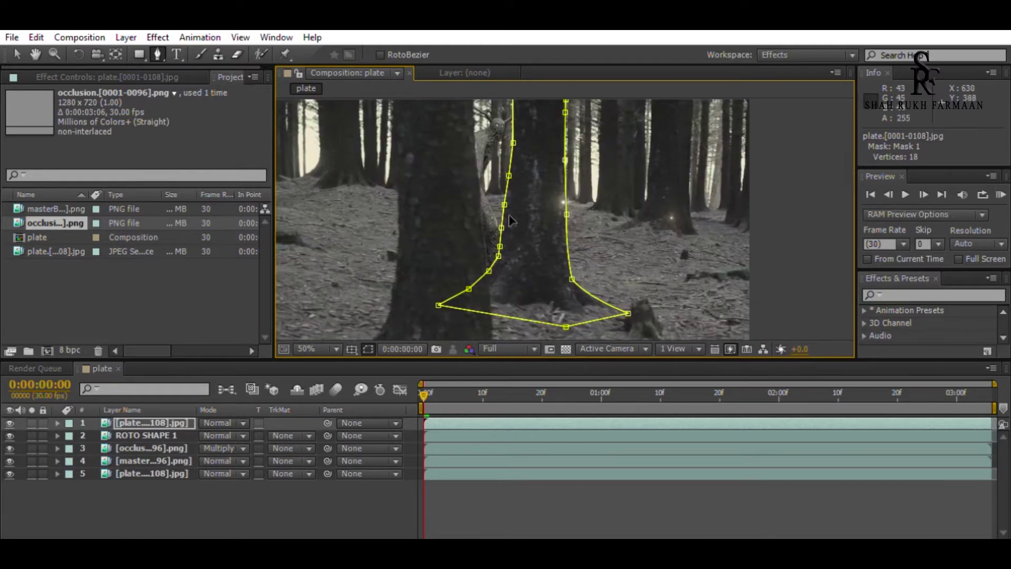
{"action": "scroll", "coordinate": [467, 139], "scroll_direction": "down", "scroll_amount": 1}
{"action": "key", "text": "m"}
{"action": "key", "text": "m"}
{"action": "left_click", "coordinate": [241, 471]}
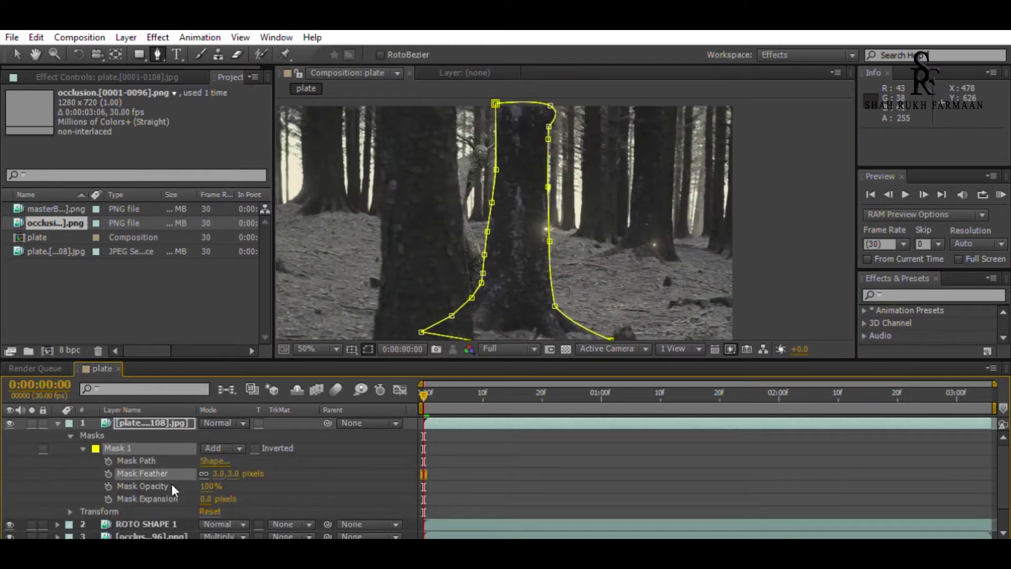
Nudge and reshape the trunk mask's vertices, including its lower-left point and left edge, to fit the near trunk
{"action": "left_click", "coordinate": [483, 393]}
{"action": "scroll", "coordinate": [563, 211], "scroll_direction": "down", "scroll_amount": 1}
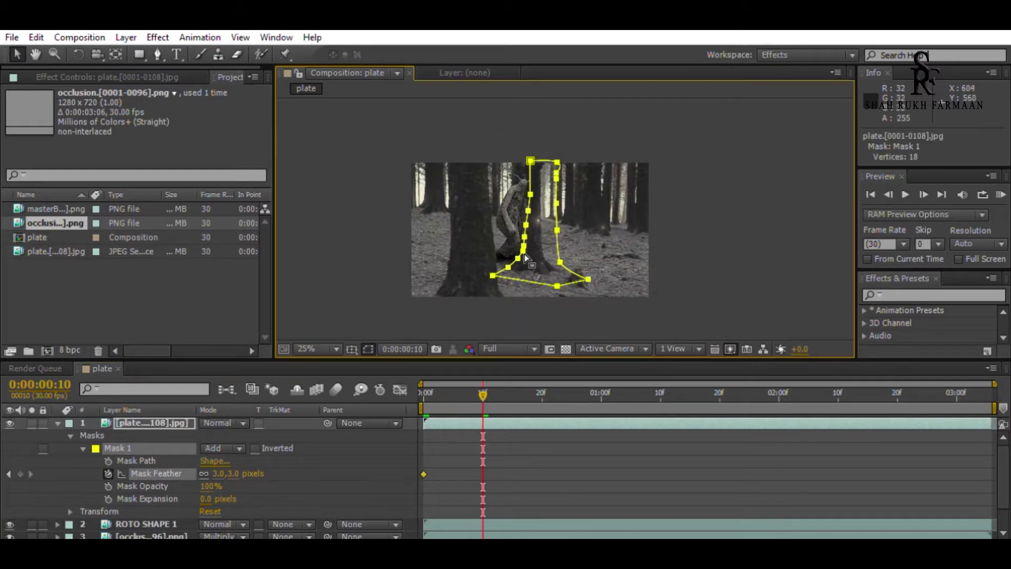
{"action": "scroll", "coordinate": [565, 250], "scroll_direction": "up", "scroll_amount": 1}
{"action": "left_click_drag", "start_coordinate": [479, 229], "coordinate": [405, 234]}
{"action": "scroll", "coordinate": [513, 244], "scroll_direction": "up", "scroll_amount": 1}
{"action": "key", "text": "ctrl+z"}
{"action": "left_click_drag", "start_coordinate": [380, 309], "coordinate": [348, 282]}
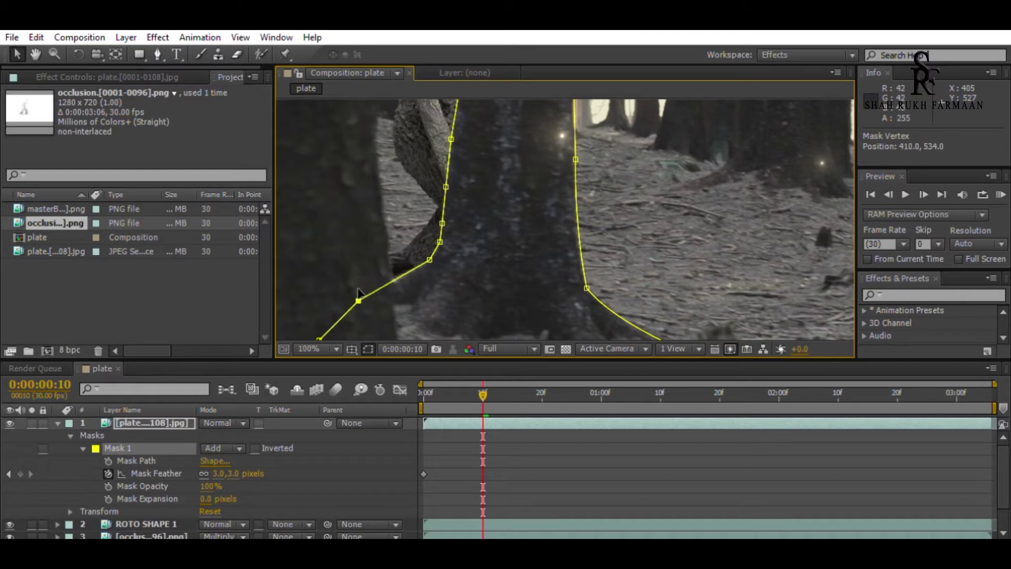
{"action": "scroll", "coordinate": [359, 292], "scroll_direction": "down", "scroll_amount": 1}
{"action": "left_click_drag", "start_coordinate": [483, 395], "coordinate": [506, 394]}
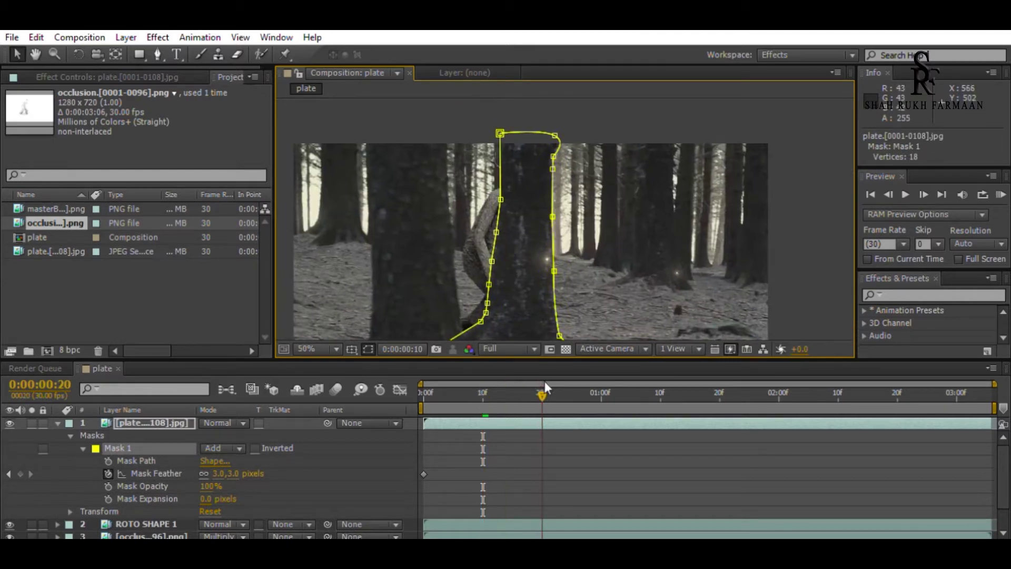
{"action": "scroll", "coordinate": [496, 157], "scroll_direction": "down", "scroll_amount": 2}
{"action": "scroll", "coordinate": [565, 237], "scroll_direction": "up", "scroll_amount": 2}
{"action": "scroll", "coordinate": [565, 237], "scroll_direction": "up", "scroll_amount": 2}
{"action": "left_click_drag", "start_coordinate": [503, 227], "coordinate": [488, 208]}
{"action": "scroll", "coordinate": [490, 211], "scroll_direction": "up", "scroll_amount": 1}
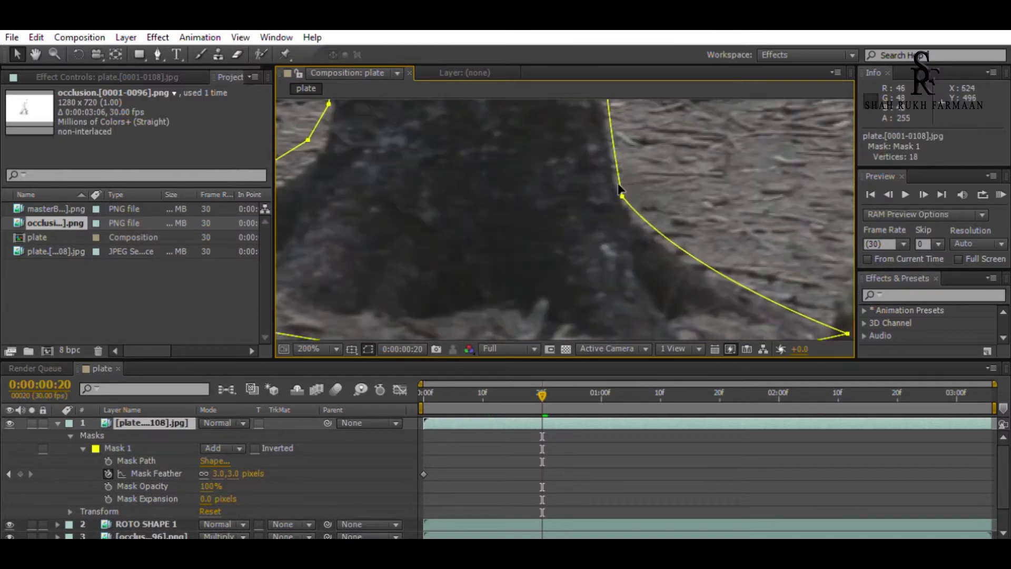
{"action": "scroll", "coordinate": [622, 200], "scroll_direction": "down", "scroll_amount": 3}
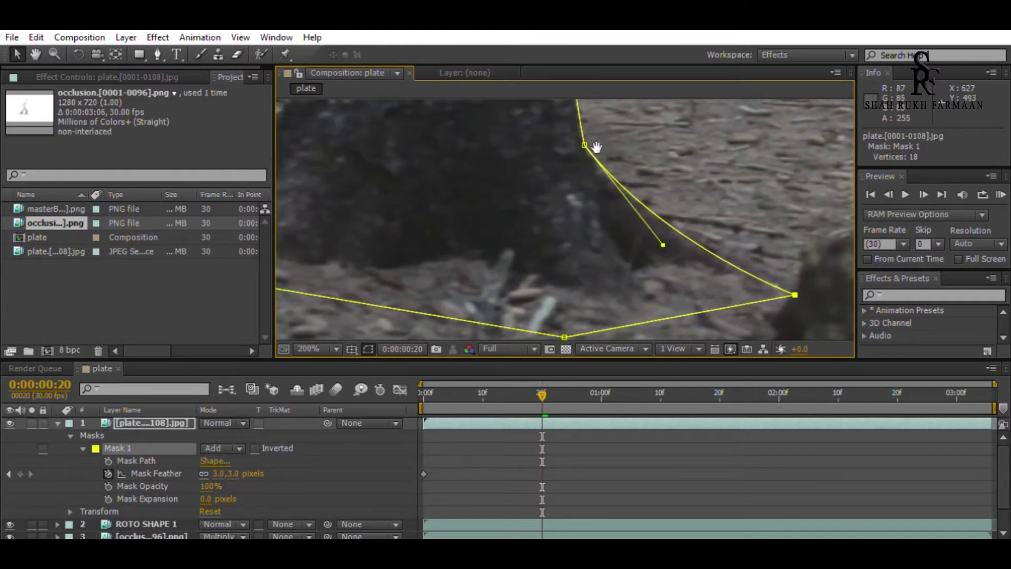
{"action": "scroll", "coordinate": [559, 211], "scroll_direction": "up", "scroll_amount": 5}
{"action": "scroll", "coordinate": [559, 198], "scroll_direction": "up", "scroll_amount": 3}
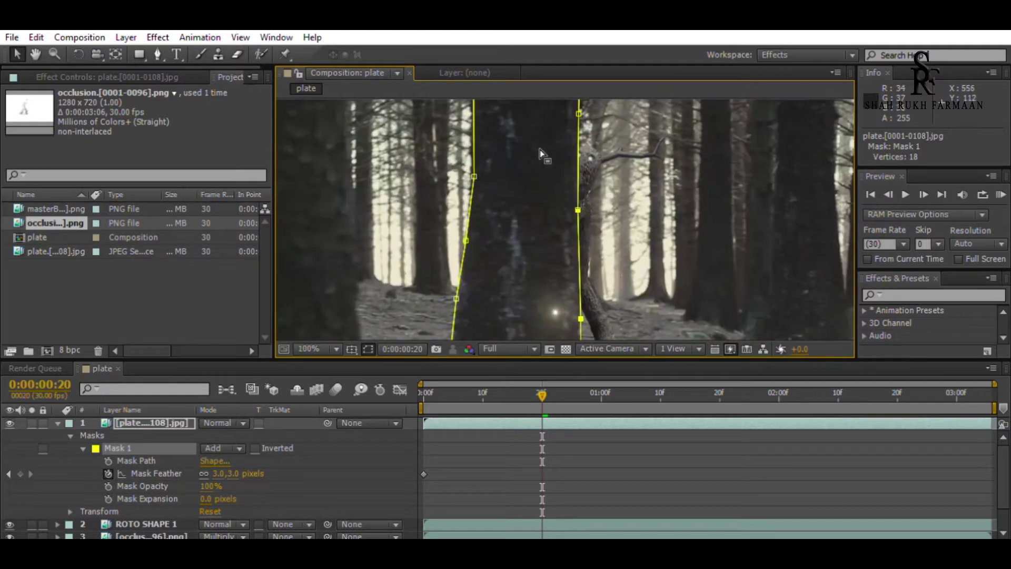
{"action": "scroll", "coordinate": [632, 195], "scroll_direction": "down", "scroll_amount": 3}
{"action": "scroll", "coordinate": [741, 185], "scroll_direction": "down", "scroll_amount": 1}
{"action": "scroll", "coordinate": [741, 185], "scroll_direction": "down", "scroll_amount": 1}
Select all trunk-mask points at frame 0 and set the first Mask Path keyframe
{"action": "left_click", "coordinate": [808, 282]}
{"action": "key", "text": "alt+shift+f"}
{"action": "left_click_drag", "start_coordinate": [539, 385], "coordinate": [424, 387]}
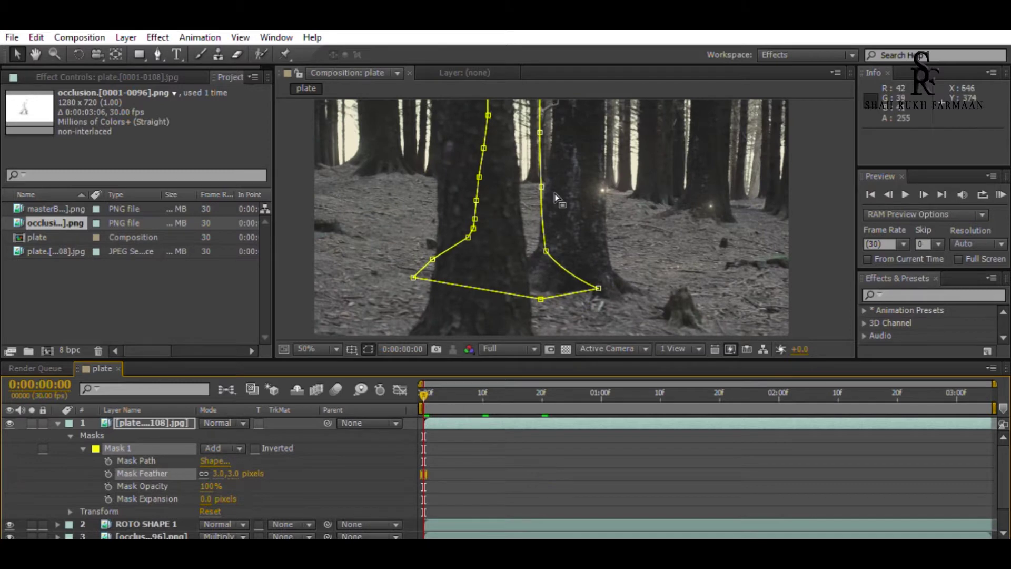
{"action": "left_click_drag", "start_coordinate": [462, 129], "coordinate": [647, 341]}
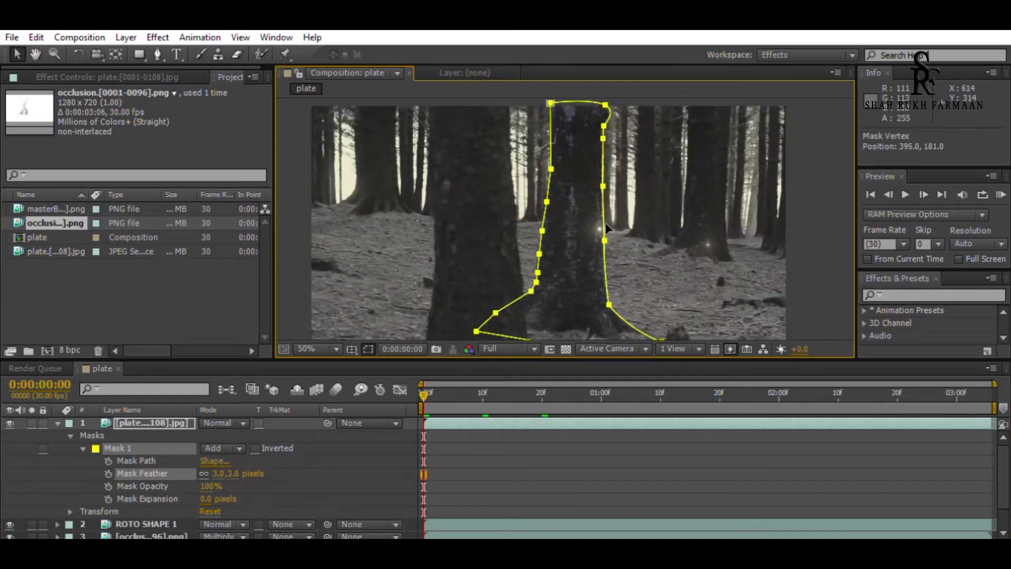
{"action": "key", "text": "alt+m"}
At frame 10, shift the mask left and reshape its curves to hug the trunk
{"action": "left_click", "coordinate": [483, 392]}
{"action": "left_click_drag", "start_coordinate": [548, 226], "coordinate": [530, 226]}
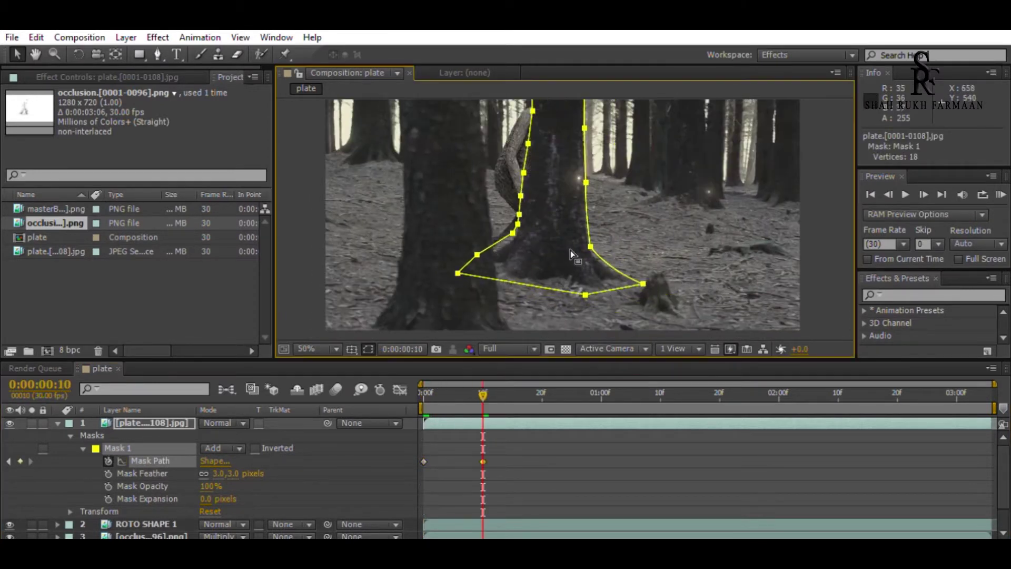
{"action": "scroll", "coordinate": [607, 297], "scroll_direction": "up", "scroll_amount": 2}
{"action": "left_click_drag", "start_coordinate": [611, 235], "coordinate": [625, 249]}
{"action": "mouse_move", "coordinate": [422, 156]}
{"action": "left_mouse_down"}
{"action": "mouse_move", "coordinate": [478, 274]}
{"action": "mouse_move", "coordinate": [504, 215]}
{"action": "left_mouse_up"}
{"action": "left_click_drag", "start_coordinate": [425, 263], "coordinate": [462, 260]}
{"action": "scroll", "coordinate": [520, 227], "scroll_direction": "up", "scroll_amount": 5}
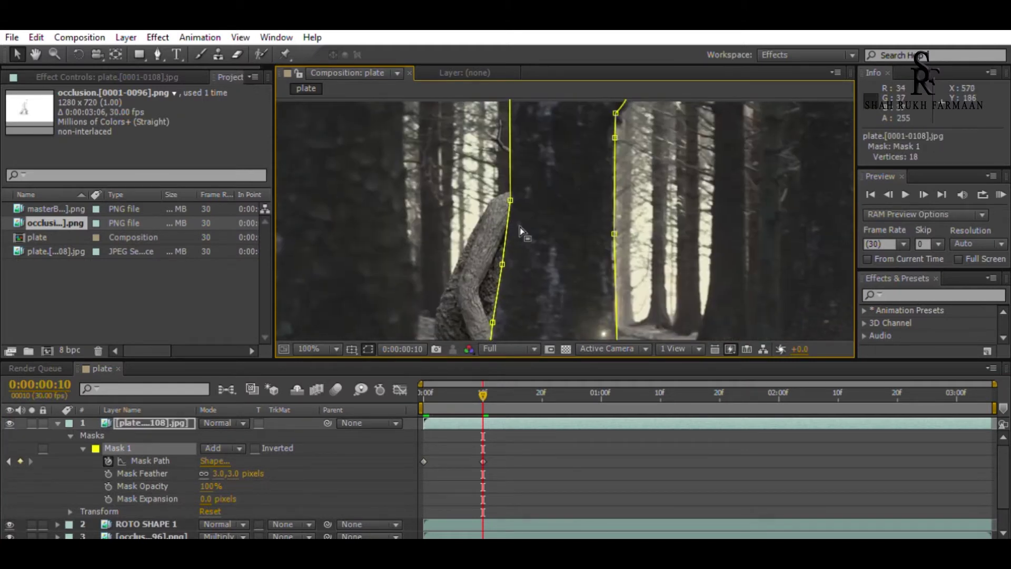
{"action": "scroll", "coordinate": [523, 192], "scroll_direction": "down", "scroll_amount": 3}
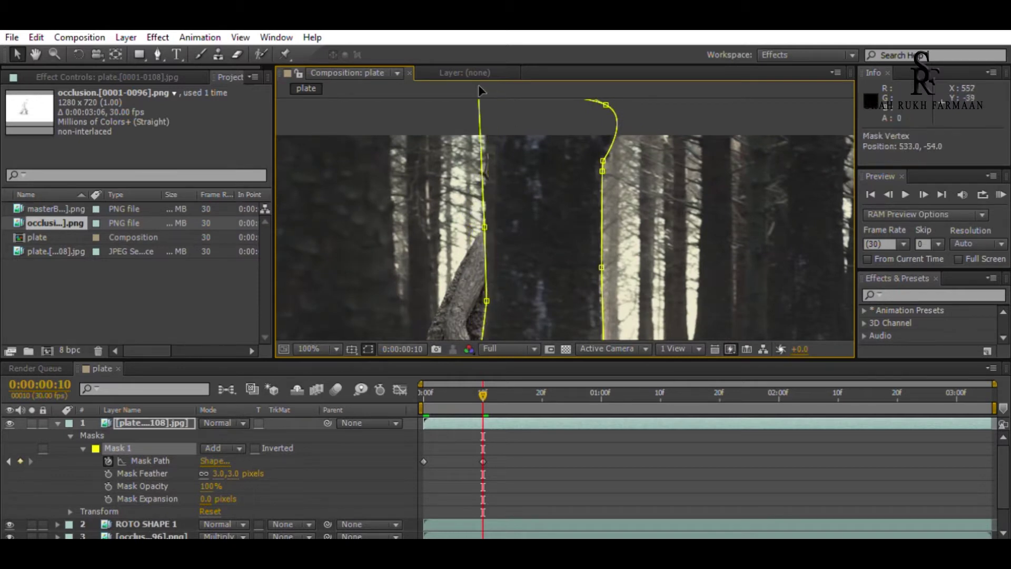
{"action": "scroll", "coordinate": [489, 198], "scroll_direction": "down", "scroll_amount": 8}
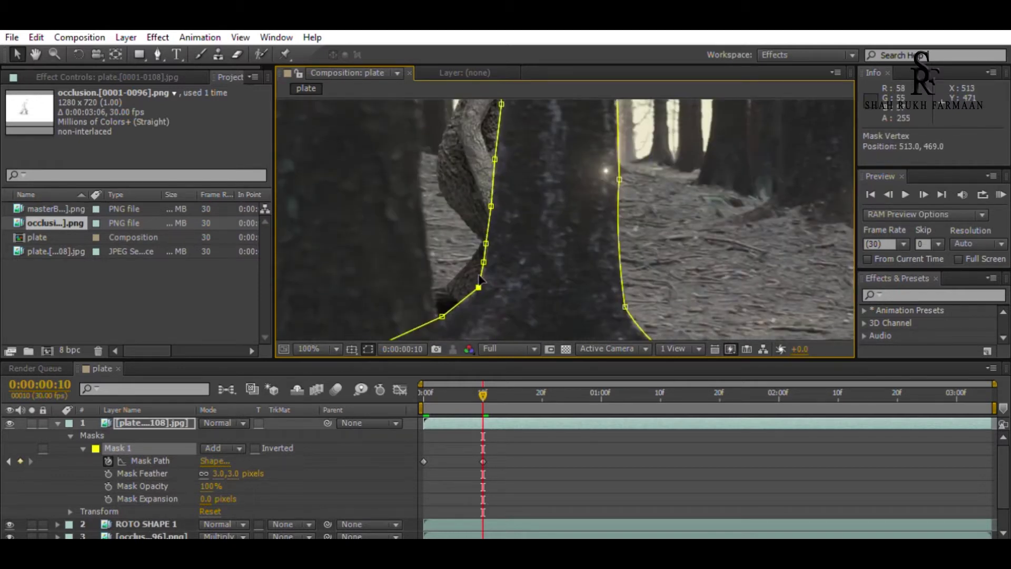
{"action": "scroll", "coordinate": [480, 279], "scroll_direction": "down", "scroll_amount": 2}
At frame 20, shift the mask left and move one point onto the trunk's edge
{"action": "left_click", "coordinate": [542, 393]}
{"action": "left_click_drag", "start_coordinate": [592, 210], "coordinate": [555, 210]}
{"action": "scroll", "coordinate": [537, 248], "scroll_direction": "up", "scroll_amount": 2}
{"action": "left_click", "coordinate": [423, 246]}
{"action": "left_click_drag", "start_coordinate": [382, 258], "coordinate": [363, 294]}
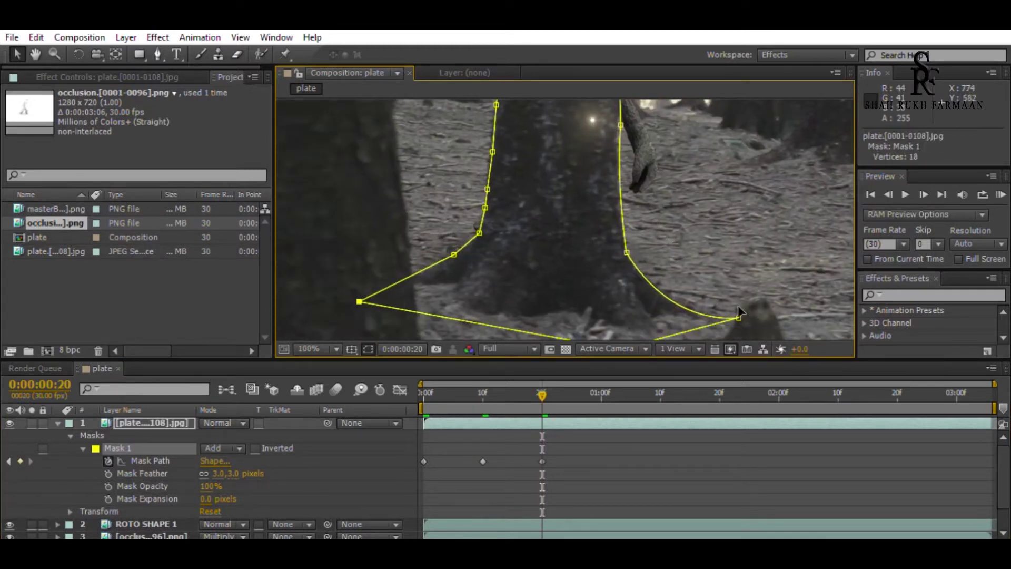
{"action": "scroll", "coordinate": [685, 253], "scroll_direction": "up", "scroll_amount": 5}
{"action": "scroll", "coordinate": [596, 177], "scroll_direction": "up", "scroll_amount": 3}
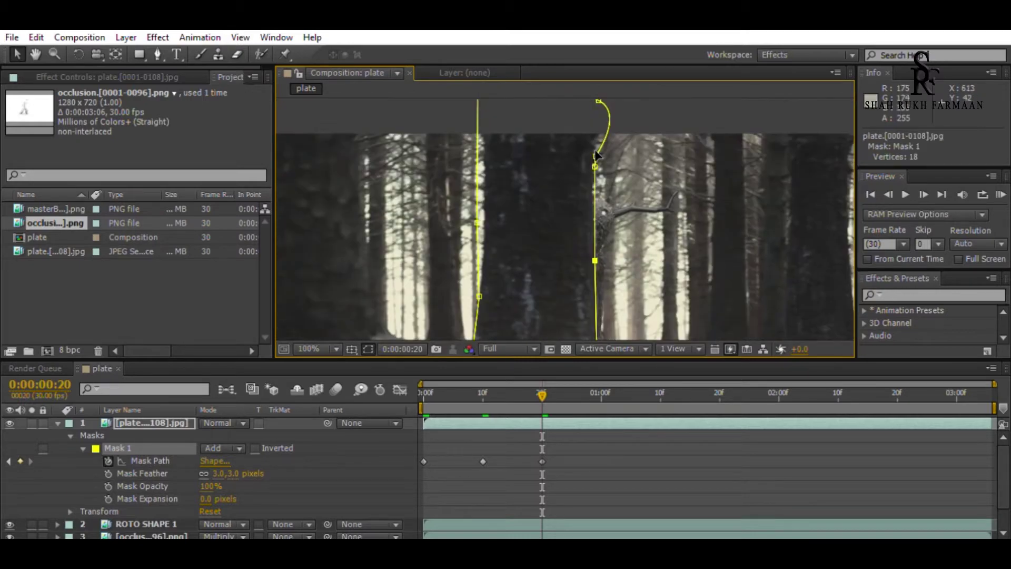
{"action": "scroll", "coordinate": [487, 125], "scroll_direction": "up", "scroll_amount": 2}
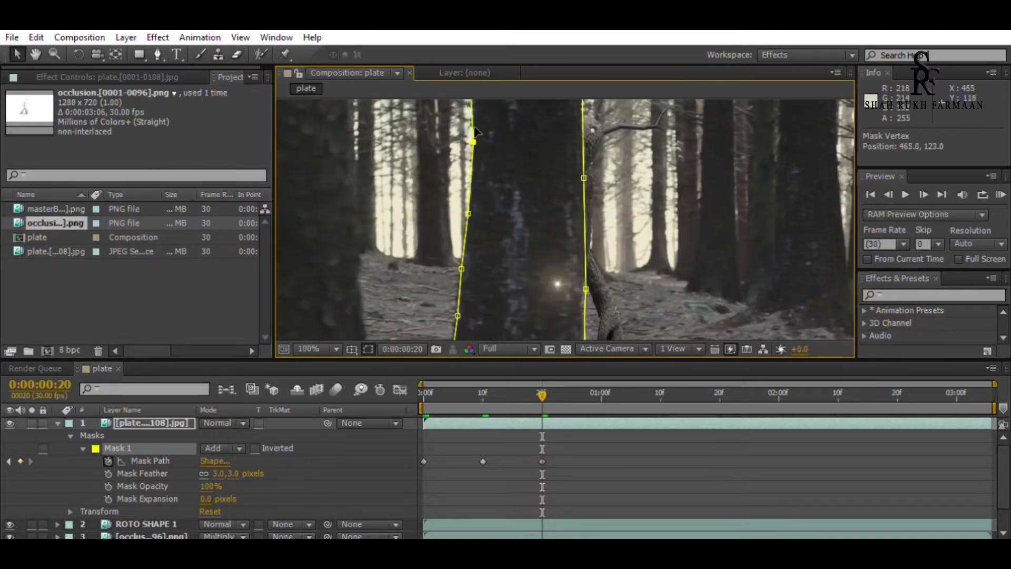
{"action": "scroll", "coordinate": [484, 115], "scroll_direction": "down", "scroll_amount": 2}
Shift the whole mask left at 1:00 and pull its right edge onto the trunk at 1:10
{"action": "key", "text": "shift+Page_Down"}
{"action": "scroll", "coordinate": [578, 269], "scroll_direction": "up", "scroll_amount": 1}
{"action": "left_click_drag", "start_coordinate": [577, 269], "coordinate": [511, 264]}
{"action": "left_click", "coordinate": [661, 392]}
{"action": "scroll", "coordinate": [458, 216], "scroll_direction": "up", "scroll_amount": 1}
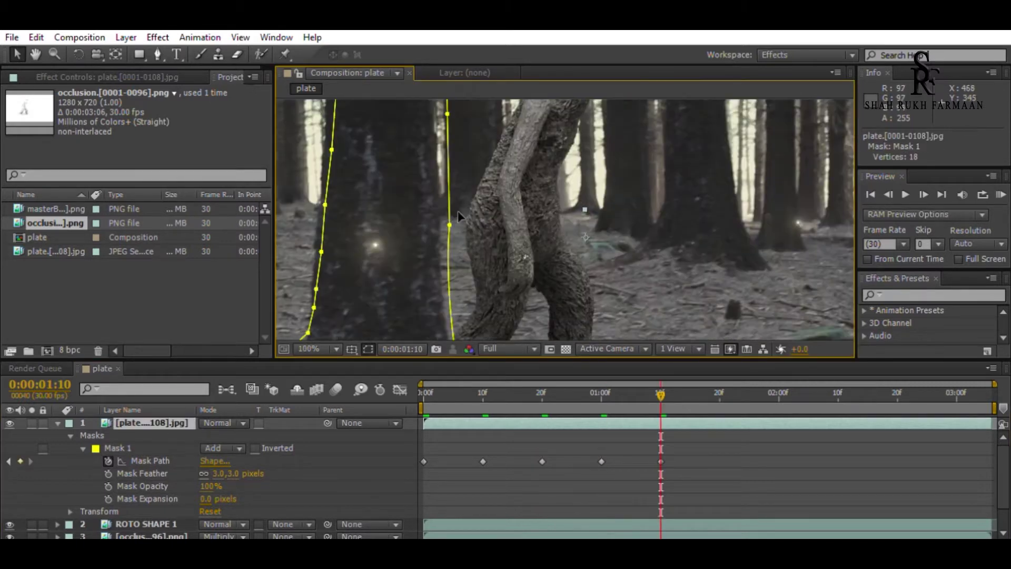
{"action": "left_click_drag", "start_coordinate": [459, 216], "coordinate": [448, 212]}
{"action": "scroll", "coordinate": [454, 191], "scroll_direction": "up", "scroll_amount": 2}
{"action": "scroll", "coordinate": [453, 211], "scroll_direction": "up", "scroll_amount": 2}
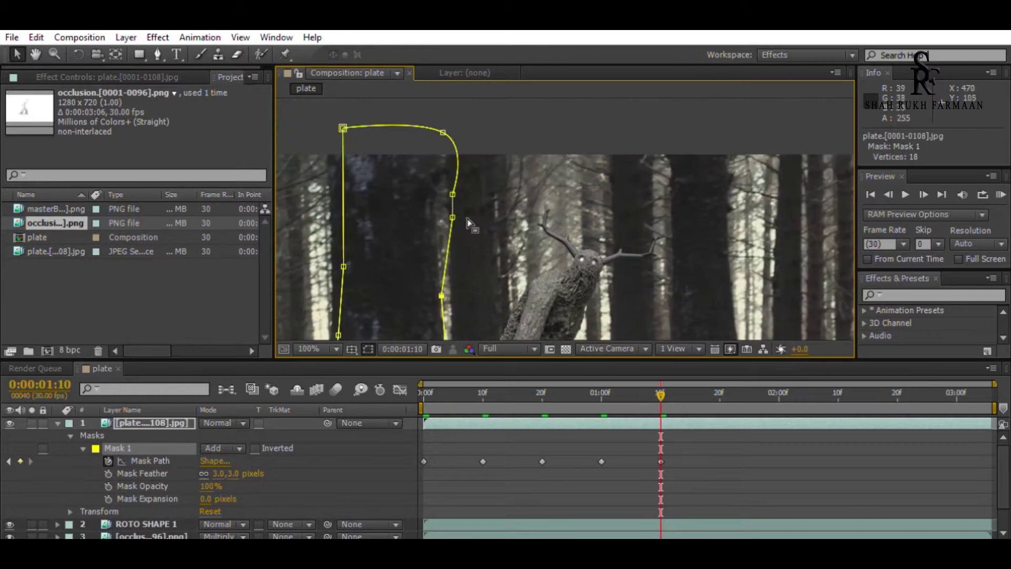
{"action": "scroll", "coordinate": [473, 139], "scroll_direction": "down", "scroll_amount": 2}
{"action": "scroll", "coordinate": [453, 237], "scroll_direction": "up", "scroll_amount": 1}
{"action": "left_click", "coordinate": [407, 242]}
{"action": "scroll", "coordinate": [591, 269], "scroll_direction": "down", "scroll_amount": 1}
{"action": "scroll", "coordinate": [591, 265], "scroll_direction": "down", "scroll_amount": 1}
Reshape the mask's lower curve at 1:20, shift it left at 2:00, then play back
{"action": "left_click_drag", "start_coordinate": [661, 394], "coordinate": [719, 394]}
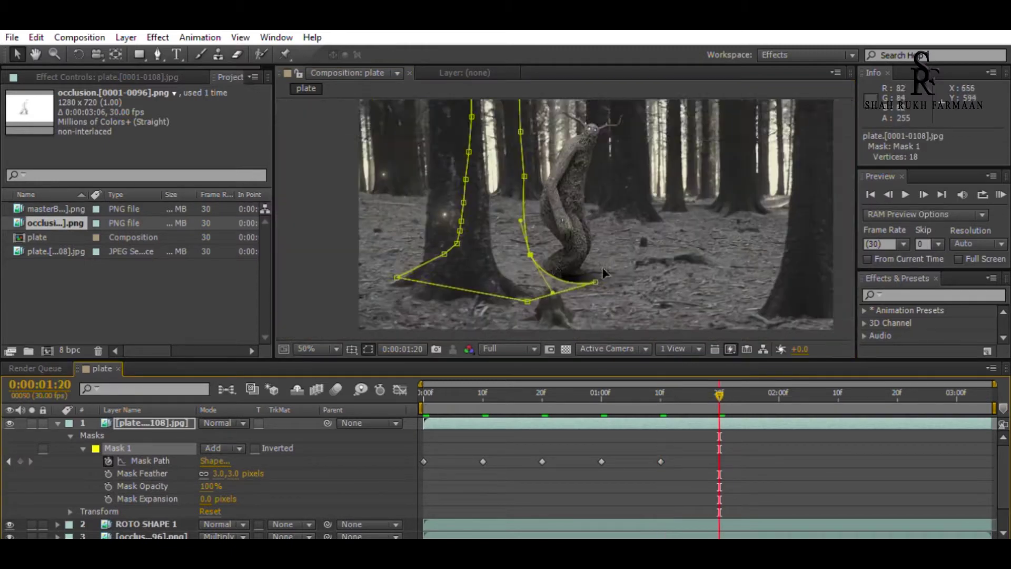
{"action": "scroll", "coordinate": [547, 258], "scroll_direction": "down", "scroll_amount": 2}
{"action": "scroll", "coordinate": [548, 258], "scroll_direction": "up", "scroll_amount": 1}
{"action": "scroll", "coordinate": [548, 258], "scroll_direction": "up", "scroll_amount": 2}
{"action": "scroll", "coordinate": [548, 258], "scroll_direction": "up", "scroll_amount": 2}
{"action": "left_click_drag", "start_coordinate": [737, 303], "coordinate": [766, 306]}
{"action": "scroll", "coordinate": [829, 309], "scroll_direction": "down", "scroll_amount": 2}
{"action": "key", "text": "shift+Page_Down"}
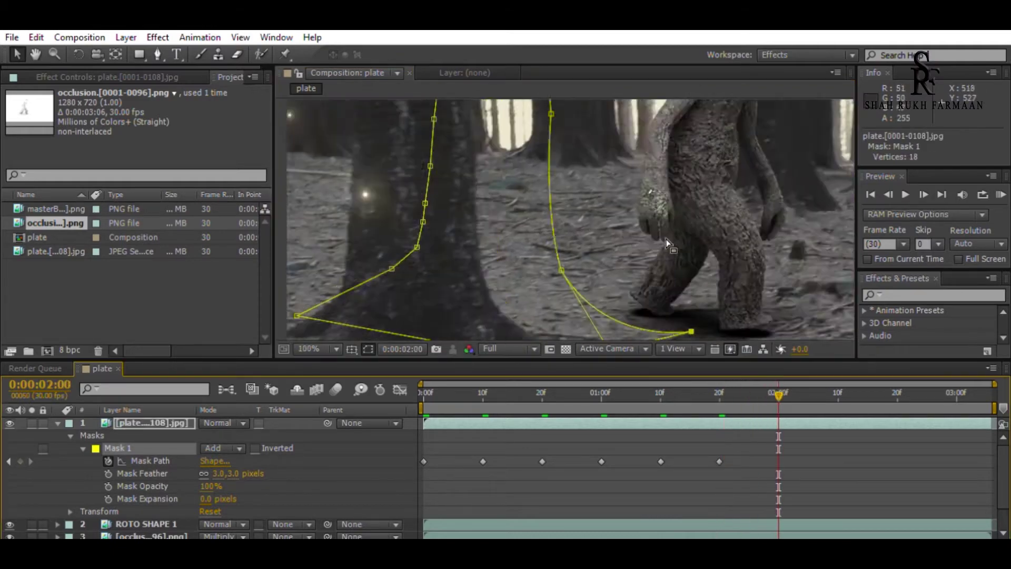
{"action": "scroll", "coordinate": [490, 142], "scroll_direction": "down", "scroll_amount": 3}
{"action": "left_click_drag", "start_coordinate": [562, 210], "coordinate": [544, 210]}
{"action": "left_click", "coordinate": [415, 219]}
{"action": "key", "text": "space"}
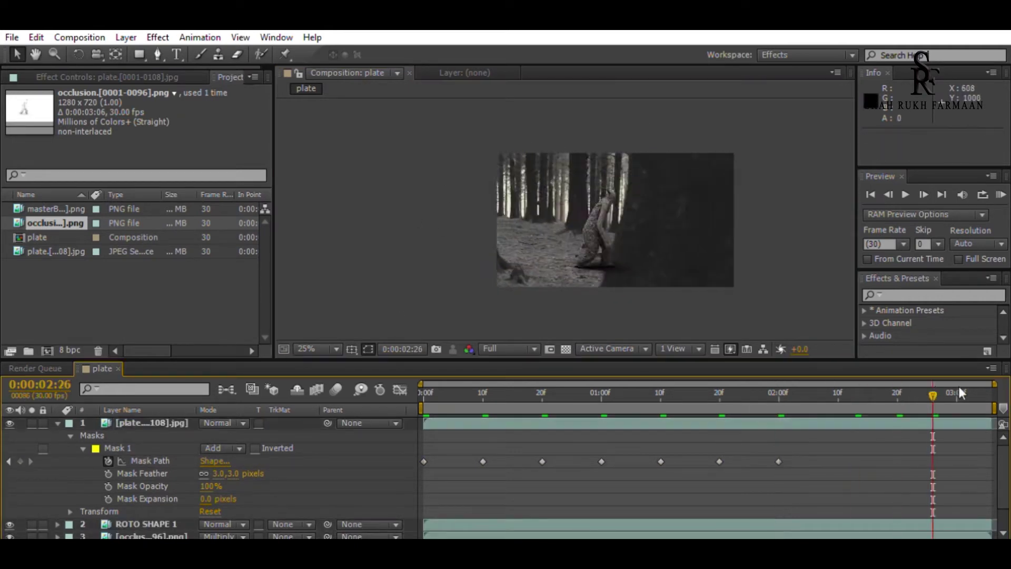
Refine the trunk mask edge at frames 13 and 12 where the creature shows through
{"action": "scroll", "coordinate": [616, 200], "scroll_direction": "up", "scroll_amount": 2}
{"action": "left_click", "coordinate": [524, 391]}
{"action": "key", "text": "period"}
{"action": "left_click_drag", "start_coordinate": [523, 384], "coordinate": [514, 384]}
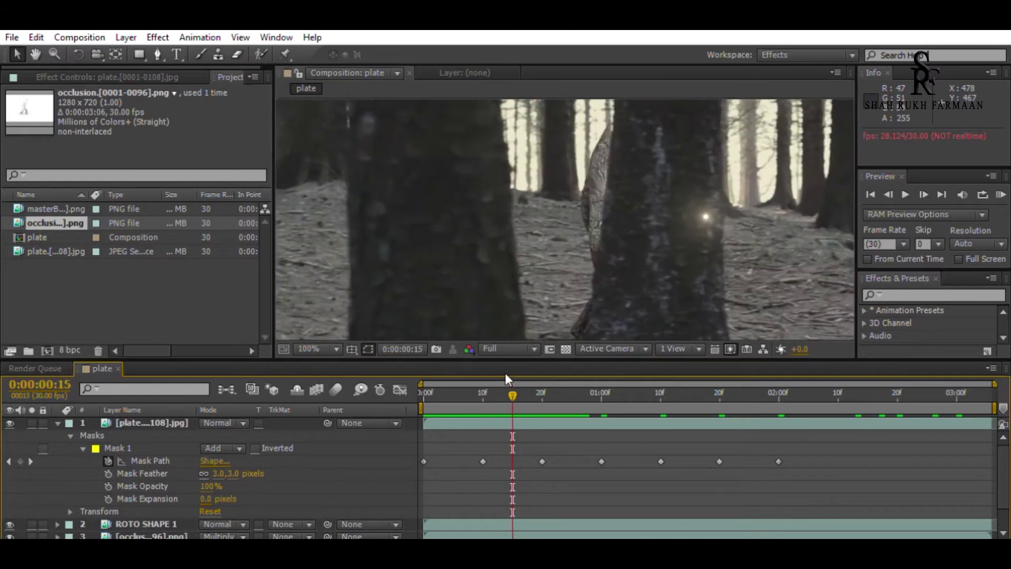
{"action": "left_click", "coordinate": [131, 452]}
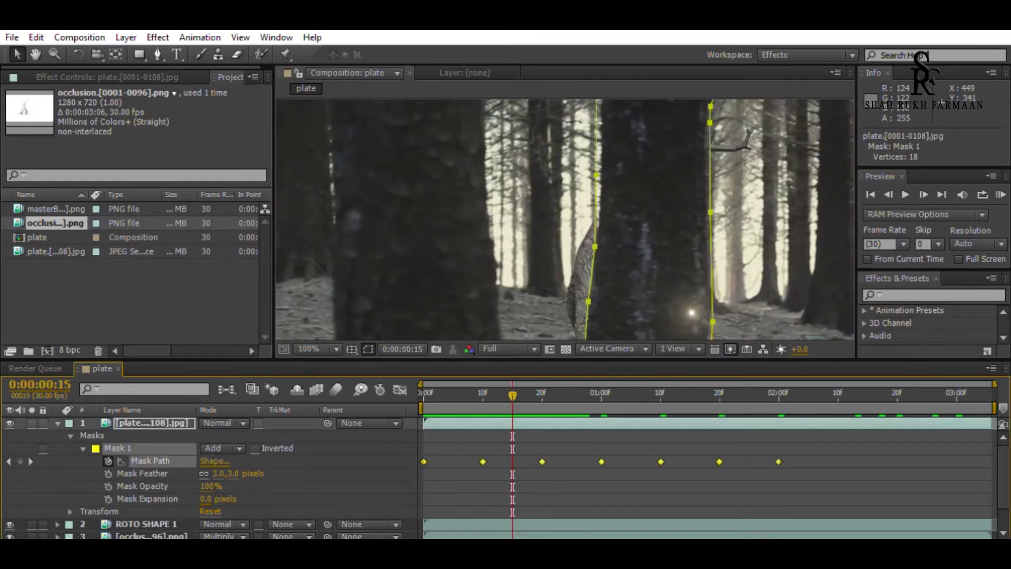
{"action": "left_click", "coordinate": [500, 387]}
{"action": "left_click_drag", "start_coordinate": [611, 143], "coordinate": [630, 142]}
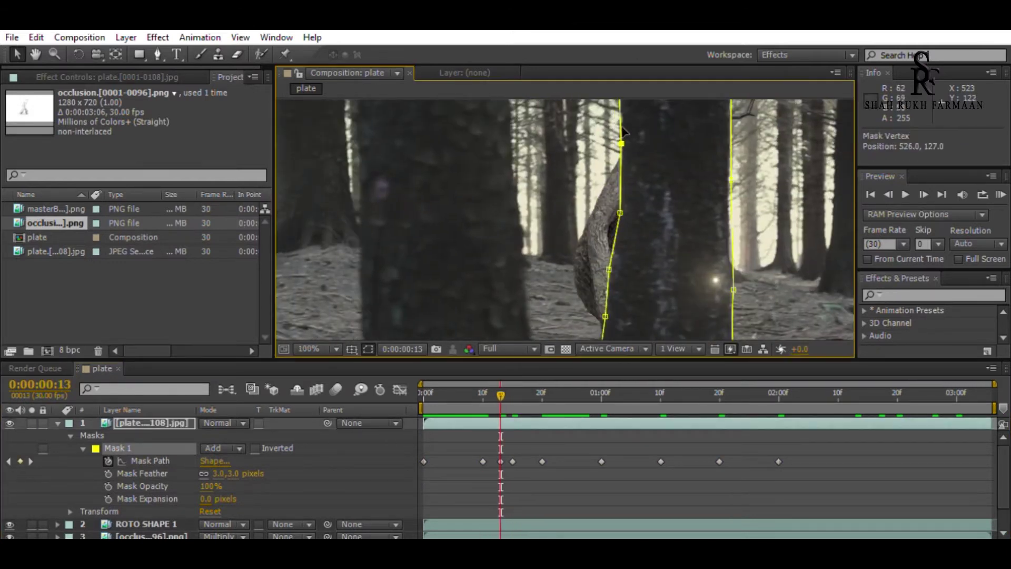
{"action": "key", "text": "Page_Up"}
{"action": "key", "text": "period"}
{"action": "left_click_drag", "start_coordinate": [696, 135], "coordinate": [699, 137]}
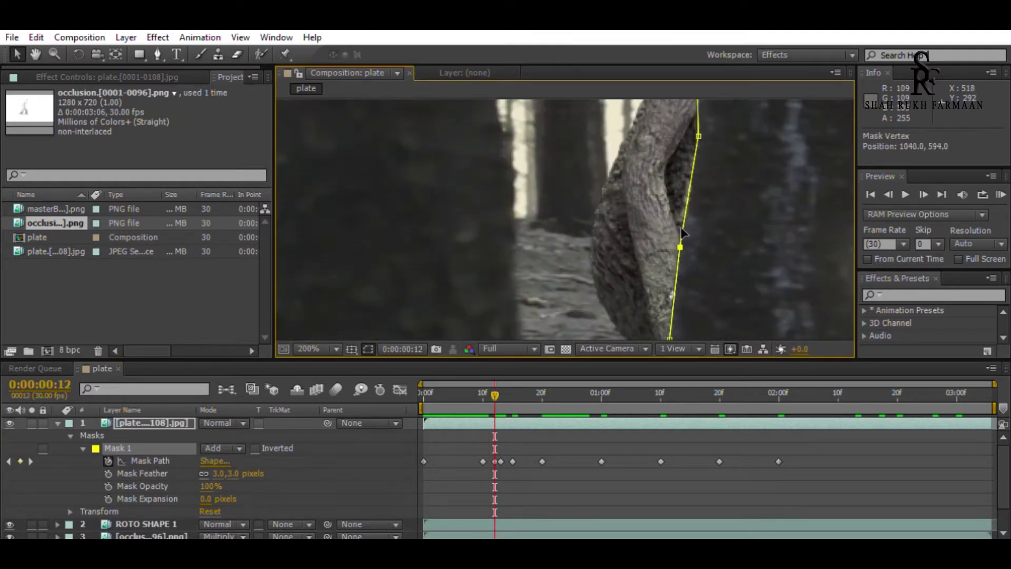
{"action": "key", "text": "comma"}
{"action": "left_click_drag", "start_coordinate": [486, 386], "coordinate": [525, 387]}
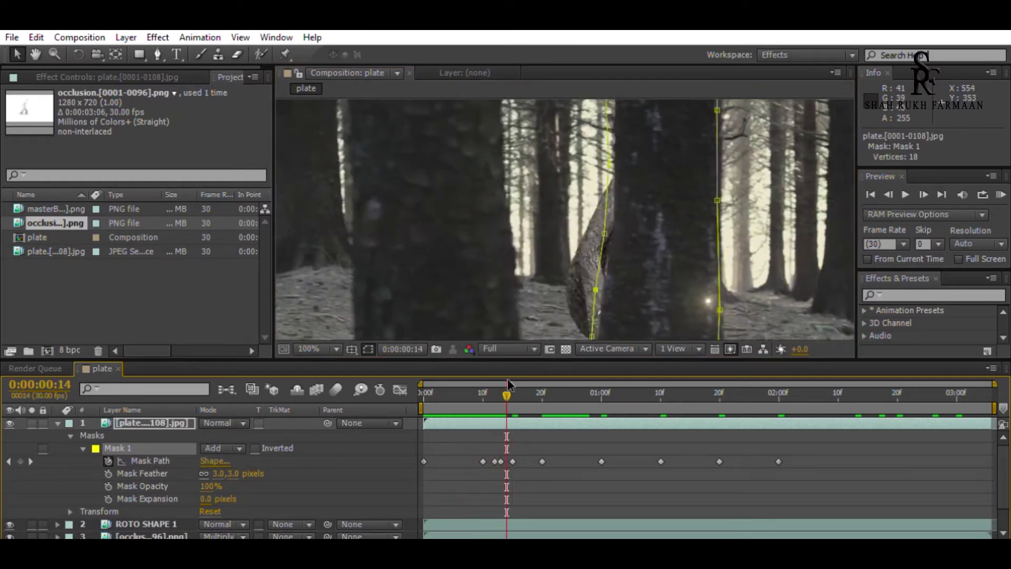
RAM preview the composition at 50% to confirm the creature stays hidden behind the trunk
{"action": "key", "text": "comma"}
{"action": "key", "text": "F2"}
{"action": "key", "text": "KP_0"}
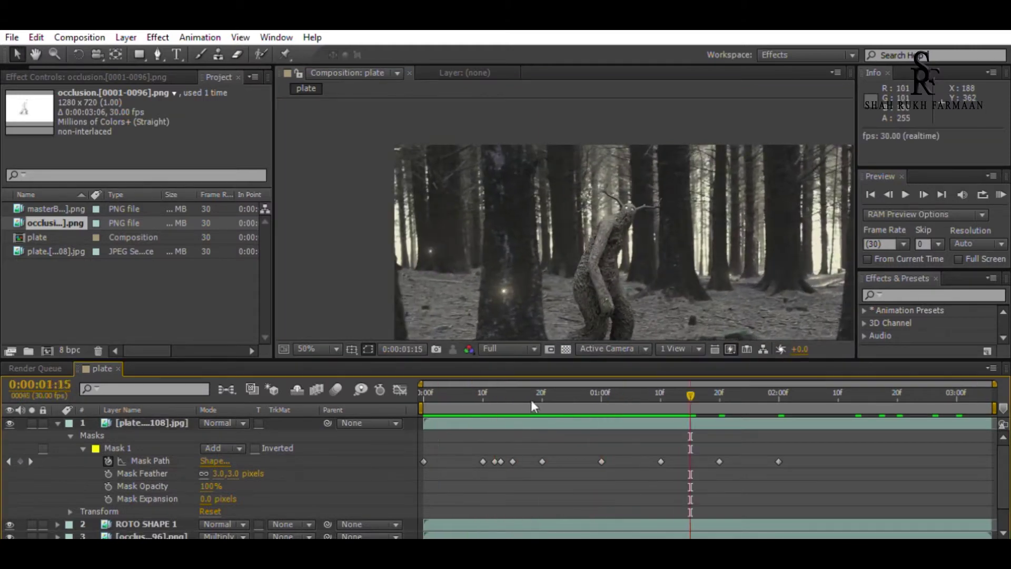
{"action": "left_click", "coordinate": [551, 314]}
{"action": "scroll", "coordinate": [577, 229], "scroll_direction": "up", "scroll_amount": 3}
{"action": "scroll", "coordinate": [649, 268], "scroll_direction": "down", "scroll_amount": 3}
{"action": "key", "text": "space"}
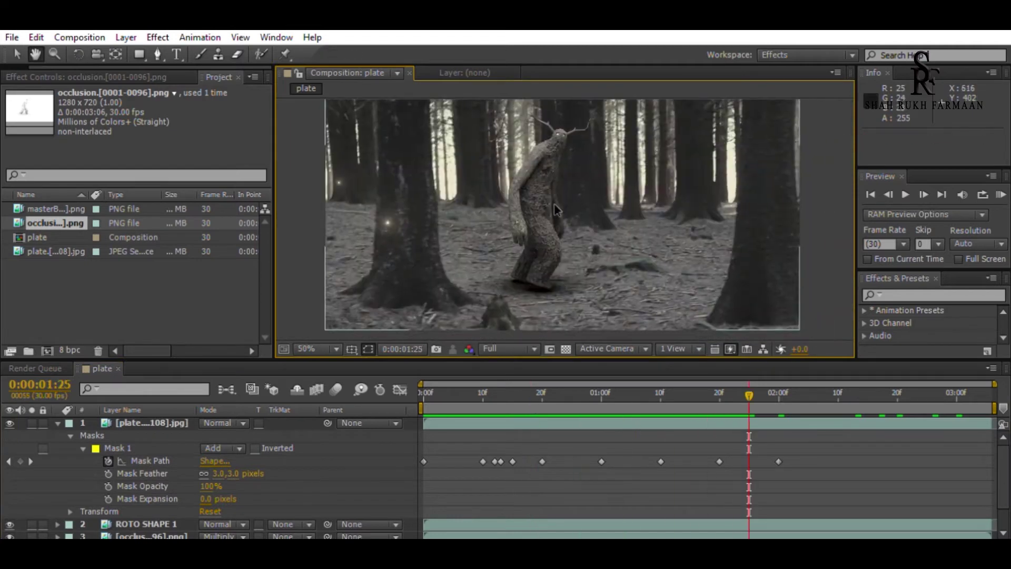
{"action": "left_click", "coordinate": [135, 421]}
{"action": "type", "text": "ROTO SHAPE"}
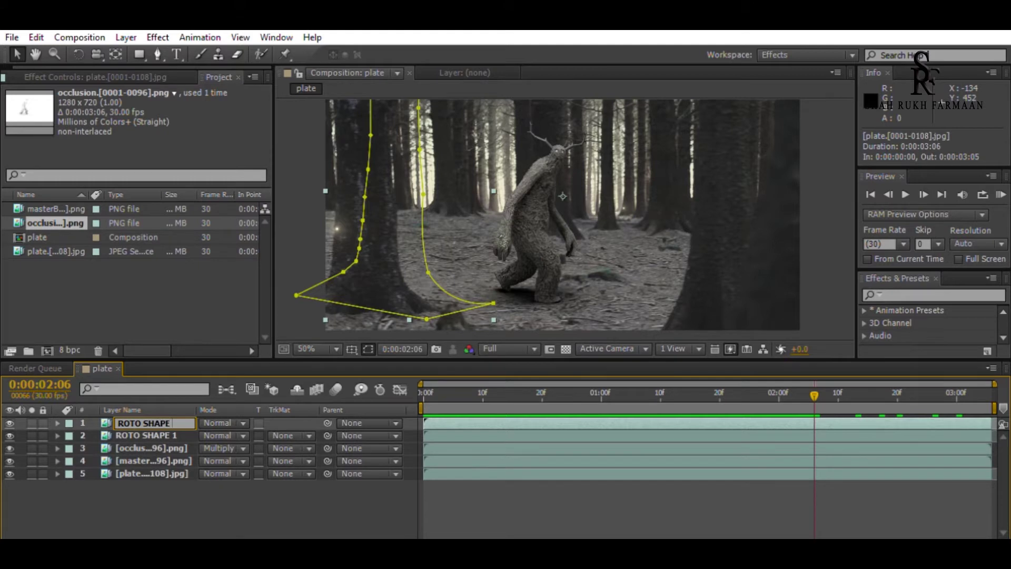
Rename the masked plate 'ROTO SHAPE 2', duplicate it and move the copy to the top
{"action": "type", "text": "2"}
{"action": "key", "text": "Return"}
{"action": "left_click", "coordinate": [144, 478]}
{"action": "key", "text": "ctrl+d"}
{"action": "key", "text": "Caps_Lock"}
{"action": "left_click_drag", "start_coordinate": [144, 485], "coordinate": [130, 412]}
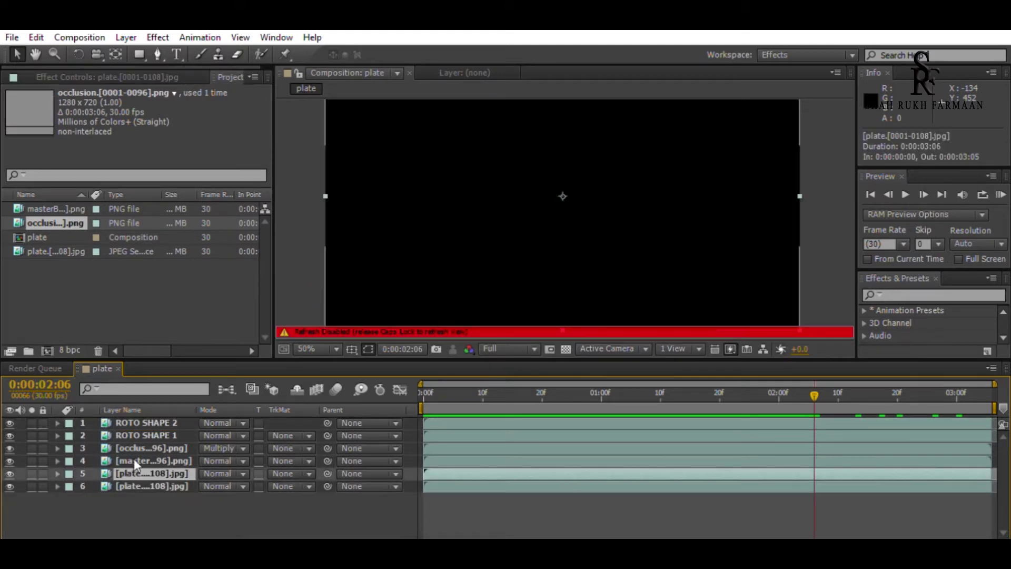
{"action": "key", "text": "Caps_Lock"}
{"action": "left_click_drag", "start_coordinate": [861, 390], "coordinate": [500, 392]}
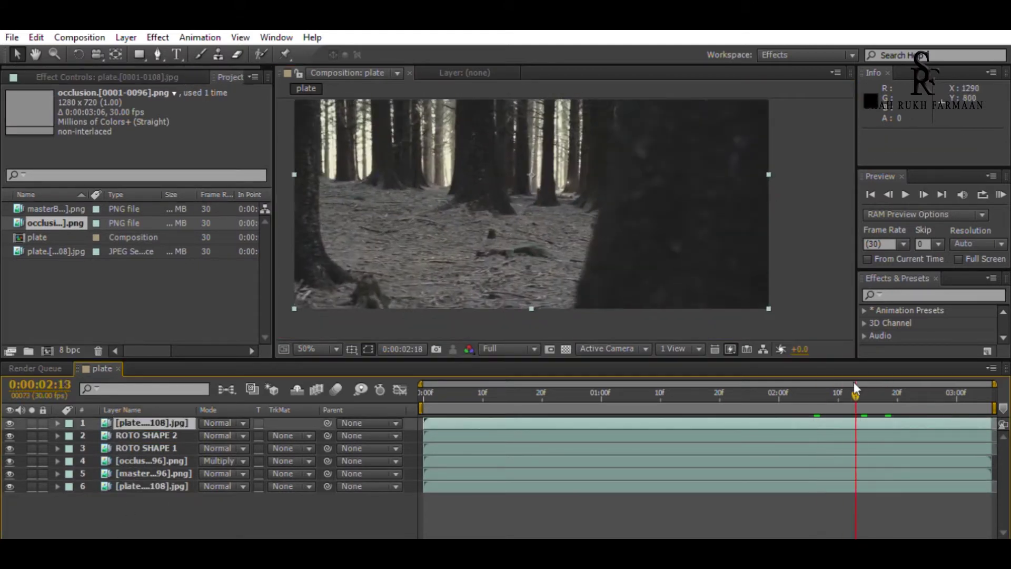
At 2:23, draw a new mask on the top plate and reveal its Mask 1 properties
{"action": "left_click_drag", "start_coordinate": [745, 398], "coordinate": [915, 394]}
{"action": "left_click", "coordinate": [448, 356]}
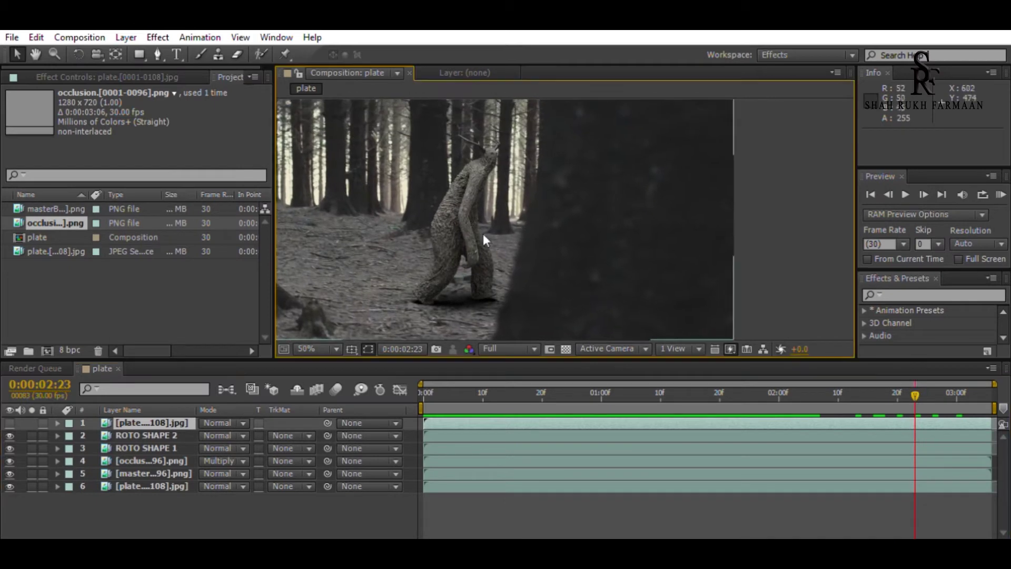
{"action": "left_click_drag", "start_coordinate": [407, 361], "coordinate": [406, 441]}
{"action": "left_click", "coordinate": [158, 53]}
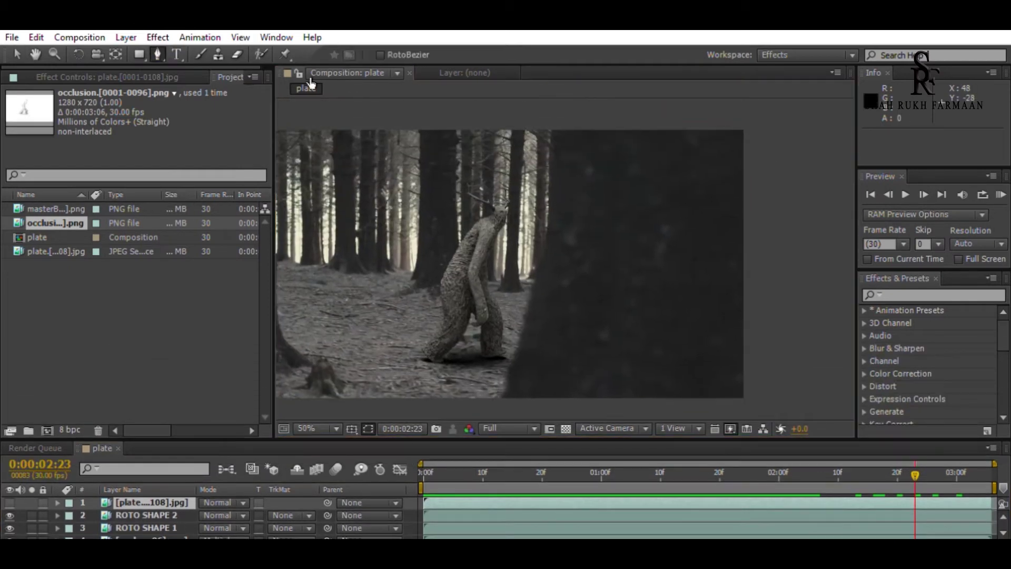
{"action": "left_click", "coordinate": [550, 124]}
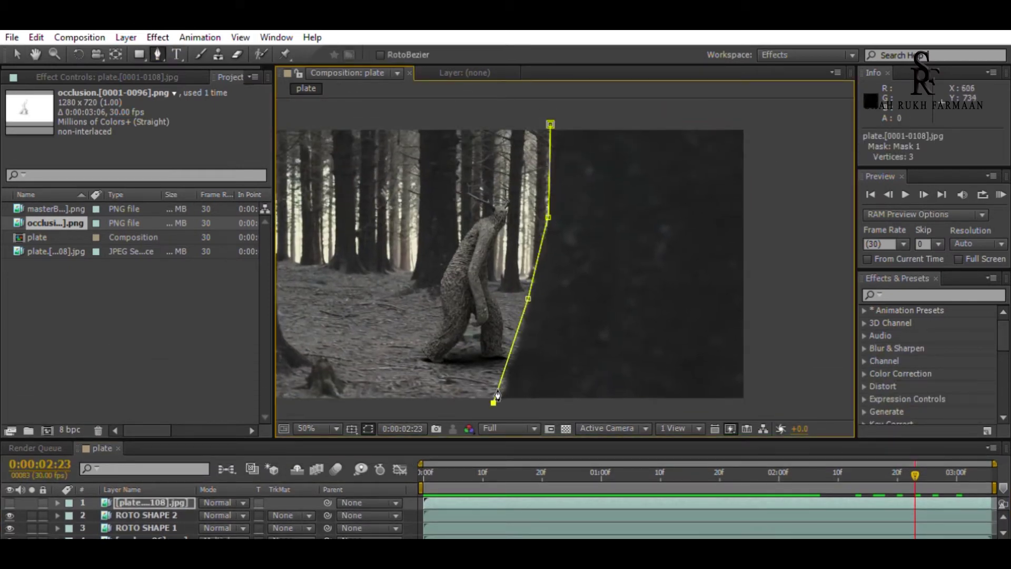
{"action": "scroll", "coordinate": [495, 400], "scroll_direction": "up", "scroll_amount": 1}
{"action": "left_click", "coordinate": [57, 502]}
{"action": "left_click", "coordinate": [71, 515]}
{"action": "left_click_drag", "start_coordinate": [102, 441], "coordinate": [102, 397]}
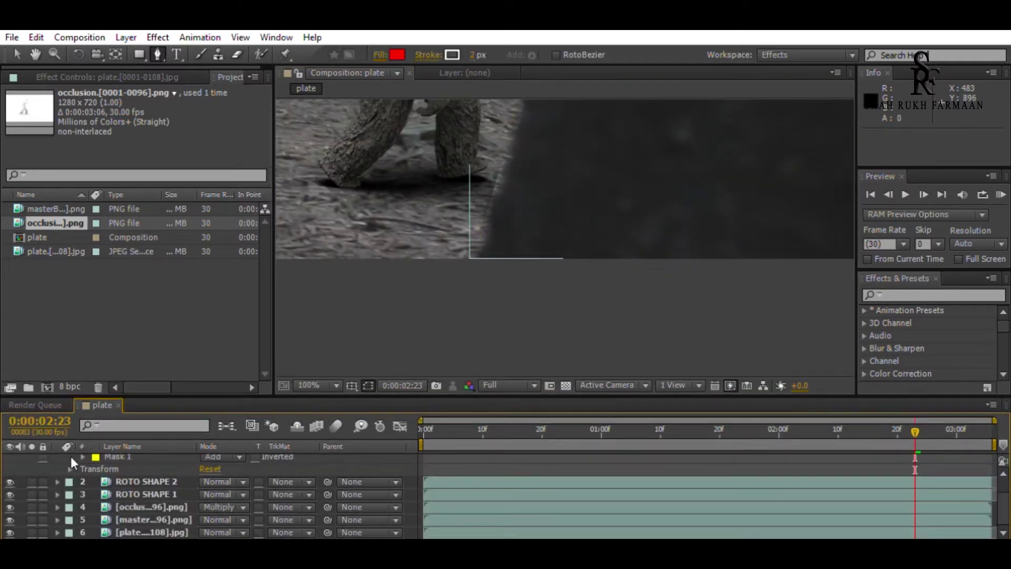
{"action": "left_click", "coordinate": [83, 456]}
{"action": "left_click", "coordinate": [232, 481]}
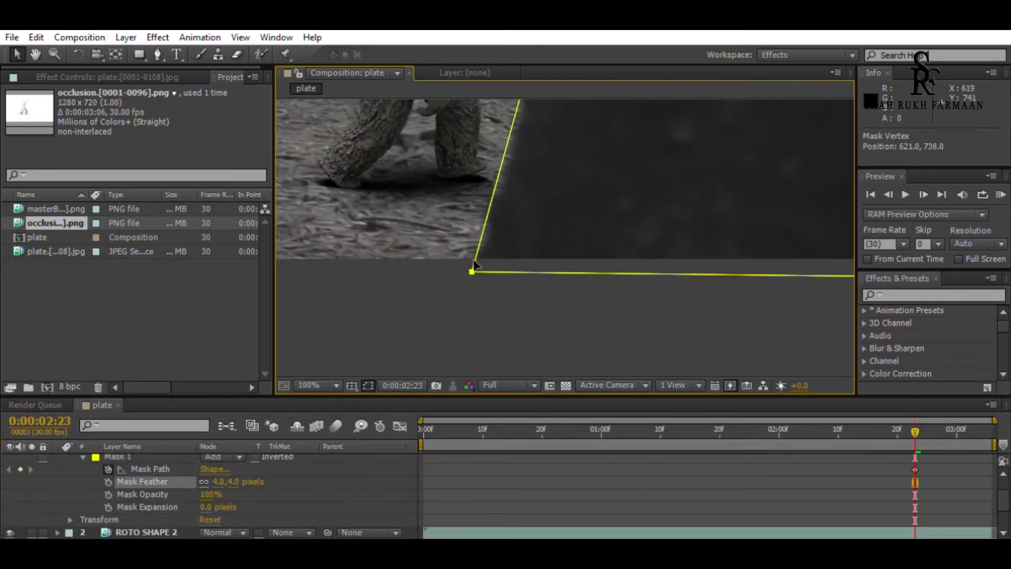
Adjust the right-hand trunk mask's vertices, pulling its top vertex higher
{"action": "scroll", "coordinate": [524, 206], "scroll_direction": "up", "scroll_amount": 4}
{"action": "scroll", "coordinate": [524, 206], "scroll_direction": "down", "scroll_amount": 3}
{"action": "scroll", "coordinate": [524, 207], "scroll_direction": "up", "scroll_amount": 4}
{"action": "scroll", "coordinate": [524, 206], "scroll_direction": "up", "scroll_amount": 2}
{"action": "left_click", "coordinate": [522, 195]}
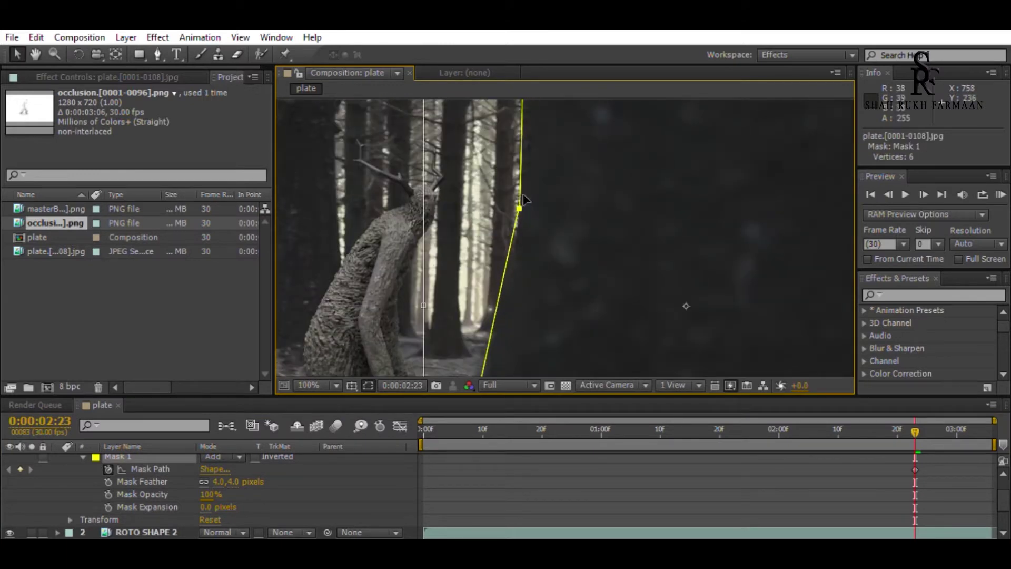
{"action": "key", "text": "ctrl+z"}
{"action": "scroll", "coordinate": [513, 173], "scroll_direction": "up", "scroll_amount": 4}
{"action": "left_click_drag", "start_coordinate": [509, 165], "coordinate": [515, 130]}
{"action": "scroll", "coordinate": [499, 302], "scroll_direction": "down", "scroll_amount": 4}
{"action": "scroll", "coordinate": [499, 295], "scroll_direction": "down", "scroll_amount": 2}
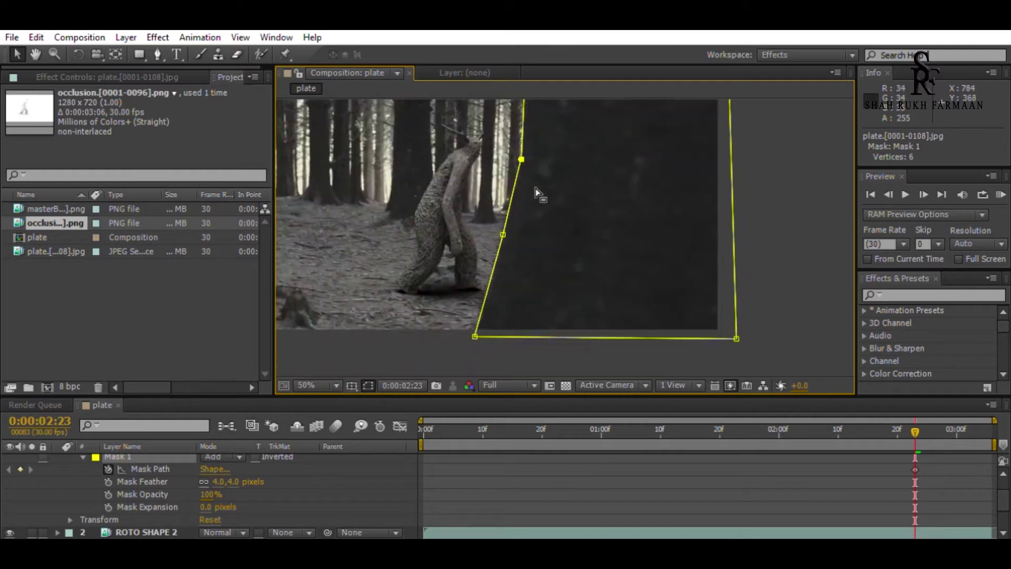
{"action": "key", "text": "comma"}
Reshape the trunk mask at 0:00:03:00, then check it on the shot's last frame
{"action": "left_click_drag", "start_coordinate": [940, 427], "coordinate": [956, 427]}
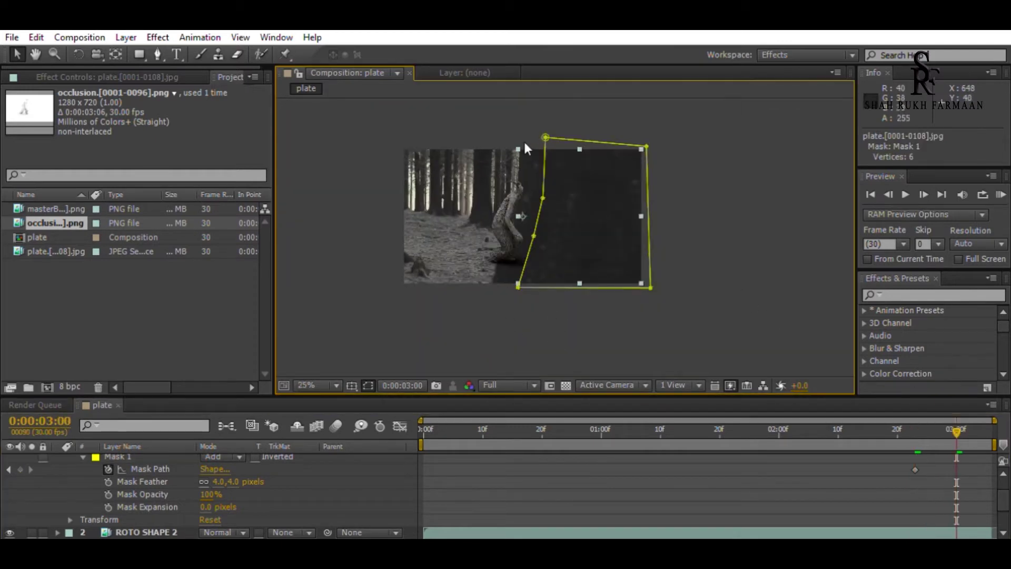
{"action": "scroll", "coordinate": [546, 219], "scroll_direction": "up", "scroll_amount": 2}
{"action": "scroll", "coordinate": [447, 227], "scroll_direction": "up", "scroll_amount": 2}
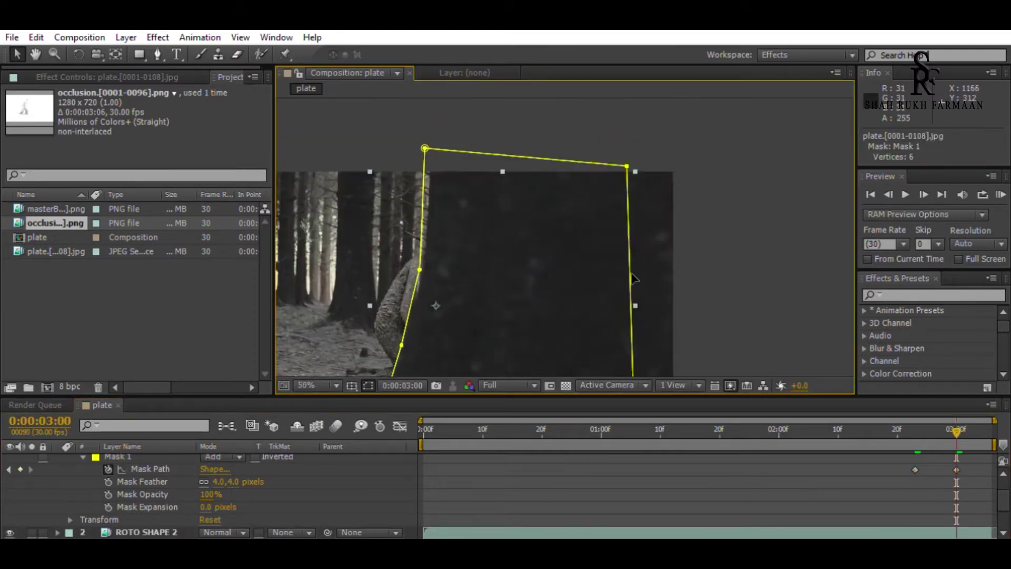
{"action": "left_click_drag", "start_coordinate": [422, 149], "coordinate": [503, 112]}
{"action": "scroll", "coordinate": [501, 248], "scroll_direction": "down", "scroll_amount": 2}
{"action": "scroll", "coordinate": [474, 300], "scroll_direction": "down", "scroll_amount": 2}
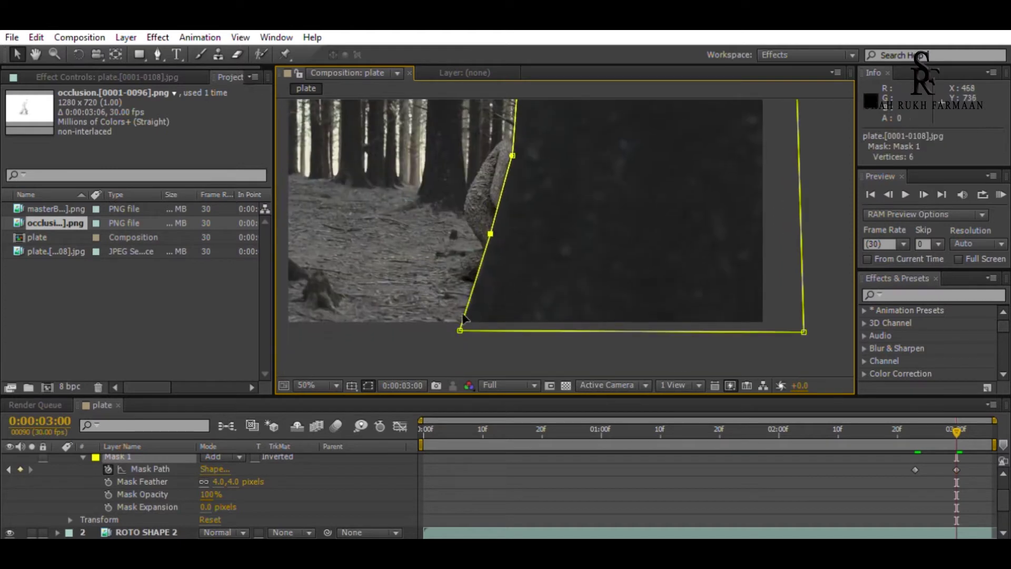
{"action": "key", "text": "End"}
{"action": "scroll", "coordinate": [528, 259], "scroll_direction": "up", "scroll_amount": 1}
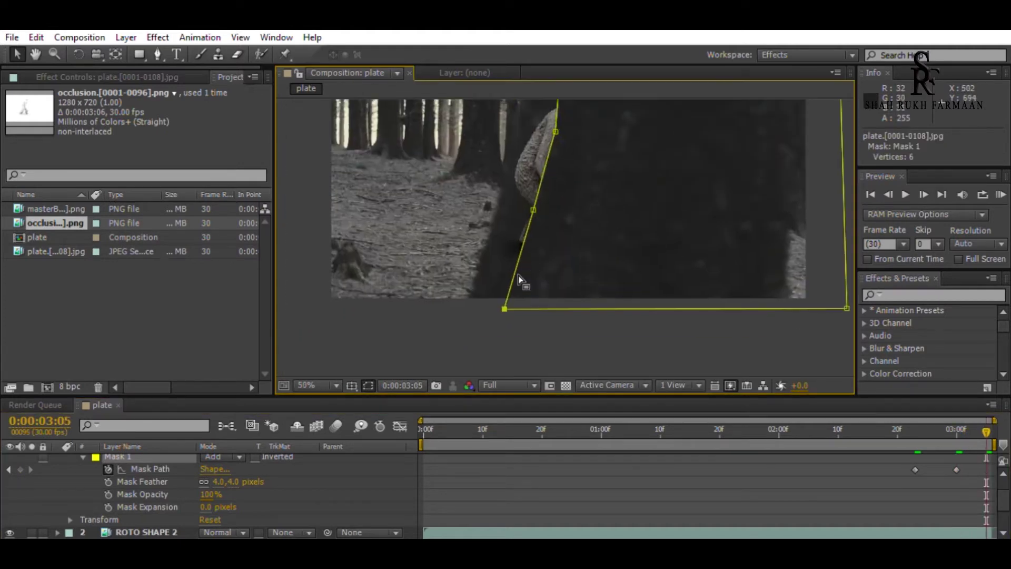
{"action": "scroll", "coordinate": [488, 224], "scroll_direction": "up", "scroll_amount": 3}
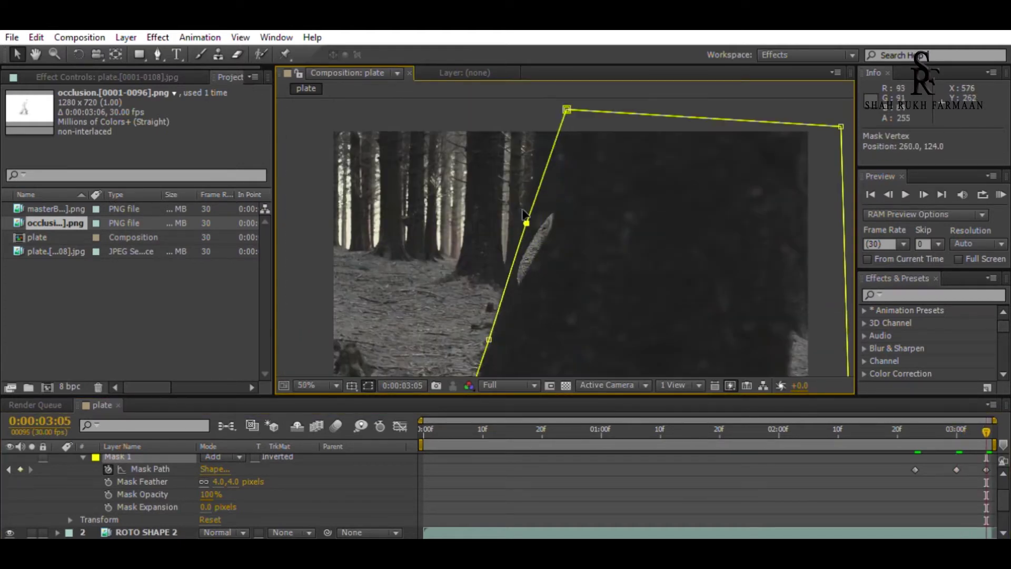
{"action": "key", "text": "comma"}
{"action": "key", "text": "comma"}
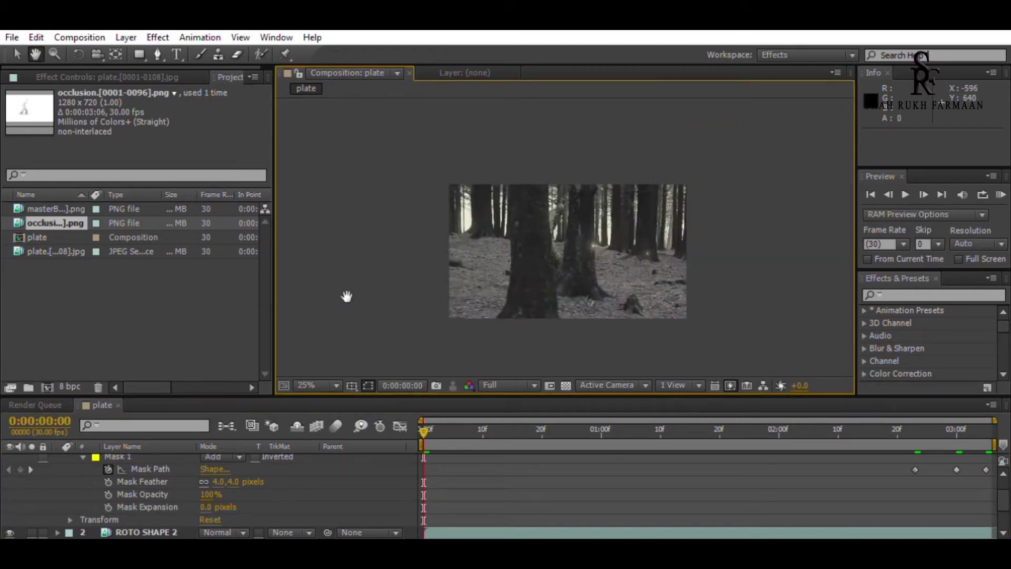
Stop the preview at 0:00:02:25 and reposition the Mask 1 vertices at the trunk base and beside the creature
{"action": "key", "text": "space"}
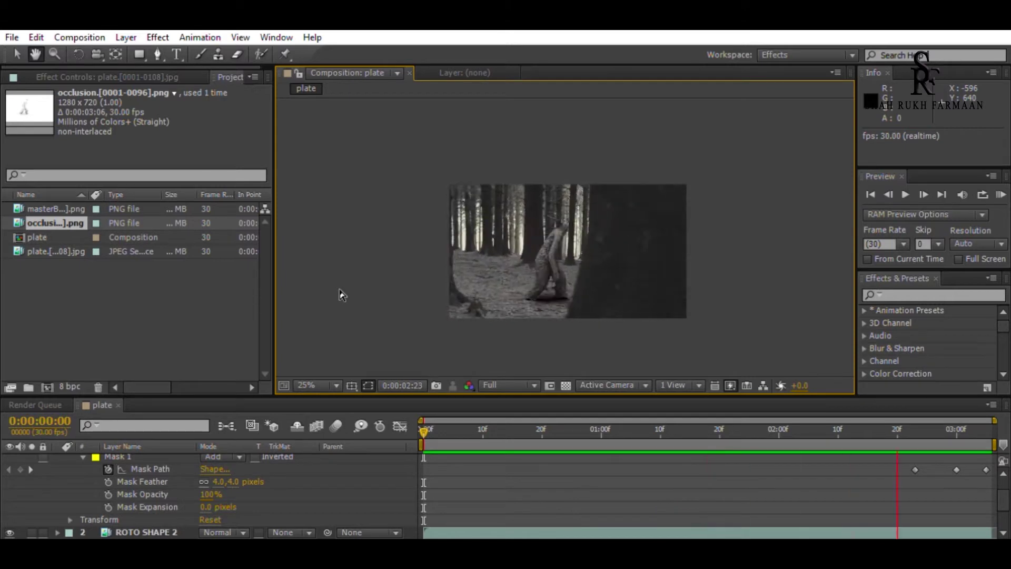
{"action": "key", "text": "period"}
{"action": "key", "text": "space"}
{"action": "scroll", "coordinate": [602, 264], "scroll_direction": "up", "scroll_amount": 2}
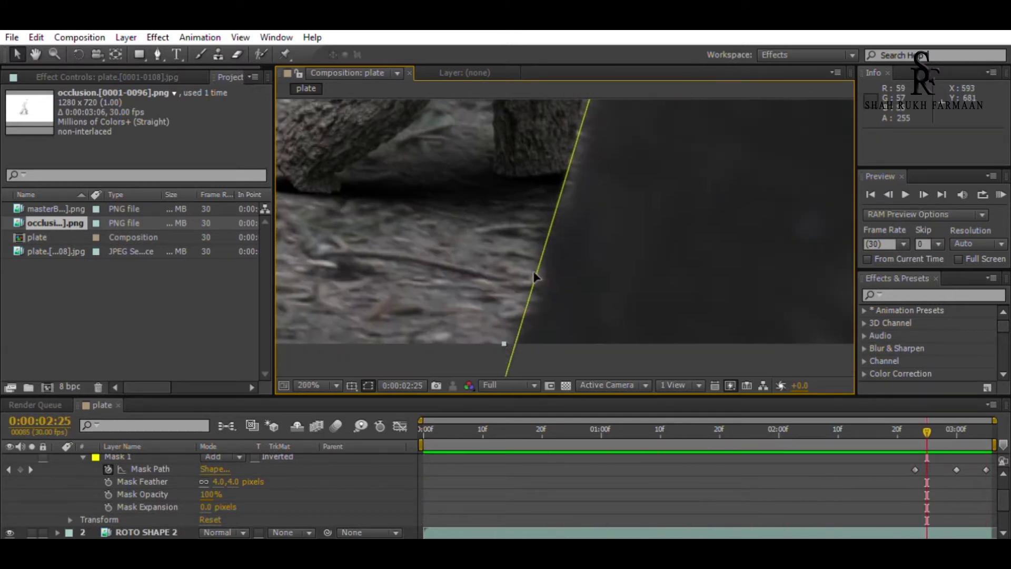
{"action": "left_click", "coordinate": [587, 159]}
{"action": "scroll", "coordinate": [563, 309], "scroll_direction": "up", "scroll_amount": 5}
{"action": "left_click", "coordinate": [607, 169]}
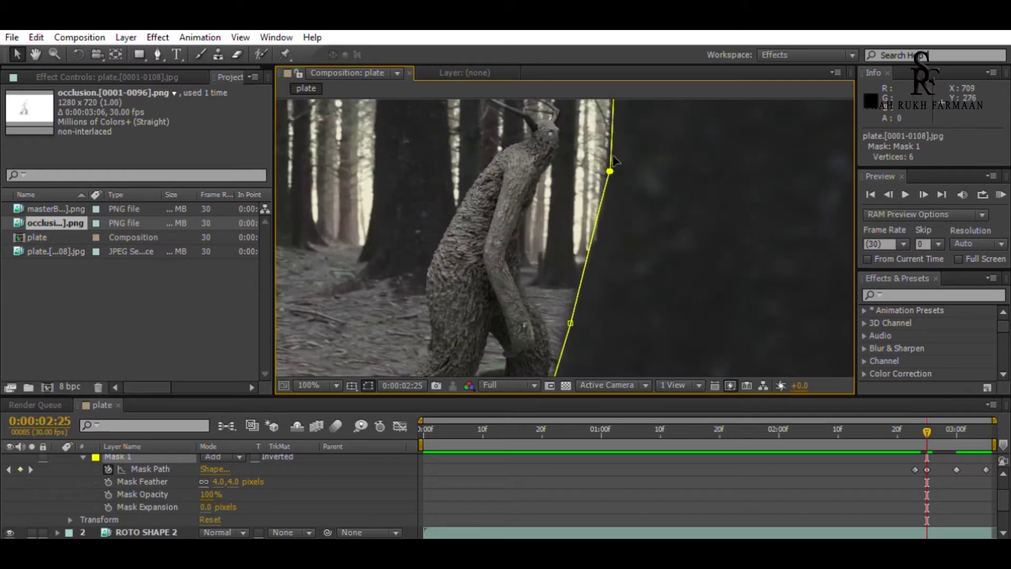
{"action": "key", "text": "space"}
Feather the trunk mask to 14 pixels and preview the composite from the start
{"action": "key", "text": "comma"}
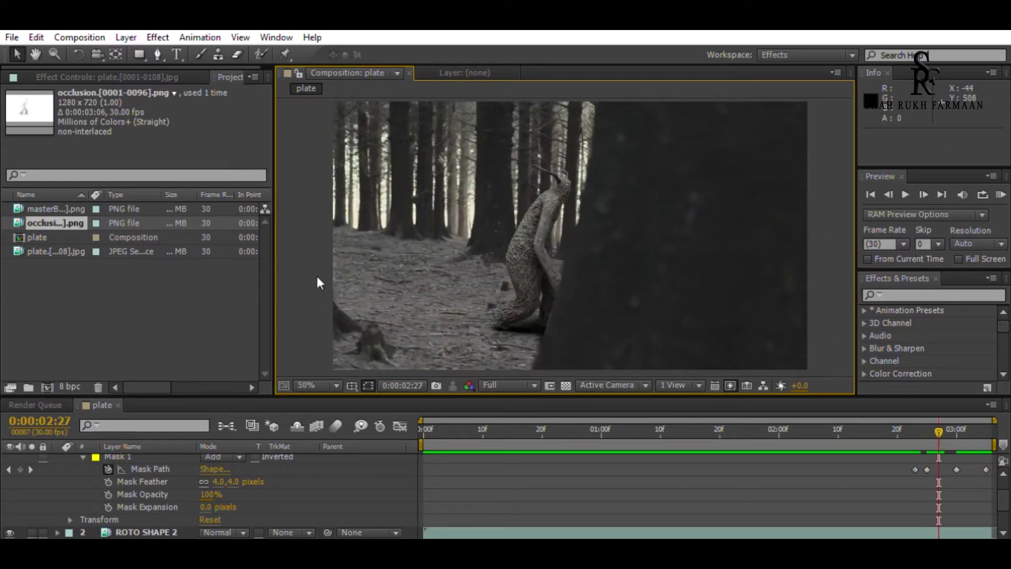
{"action": "scroll", "coordinate": [496, 287], "scroll_direction": "up", "scroll_amount": 2}
{"action": "left_click", "coordinate": [963, 420]}
{"action": "left_click_drag", "start_coordinate": [963, 421], "coordinate": [975, 420]}
{"action": "left_click_drag", "start_coordinate": [234, 481], "coordinate": [242, 468]}
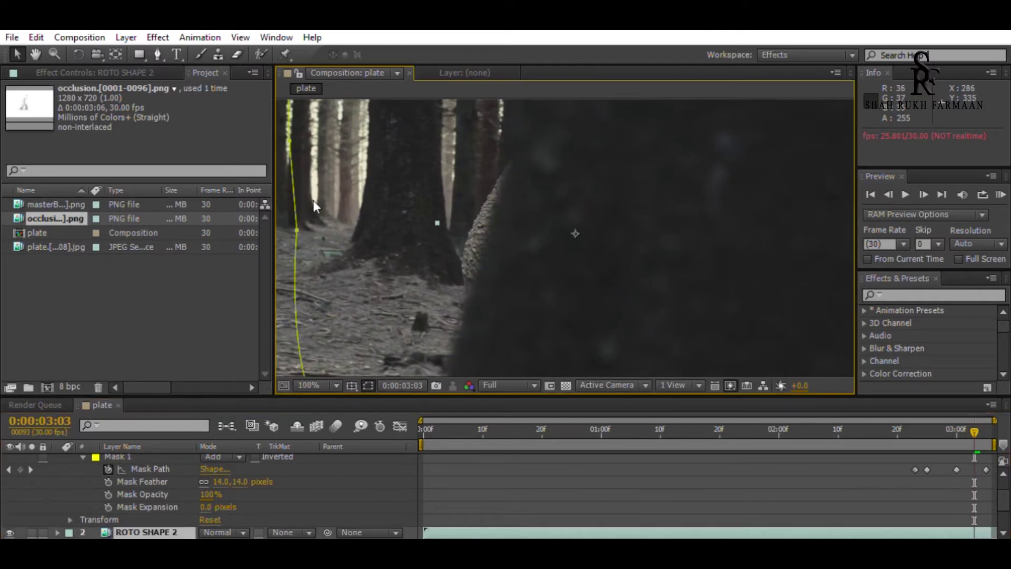
{"action": "key", "text": "comma"}
{"action": "left_click", "coordinate": [915, 420]}
{"action": "key", "text": "space"}
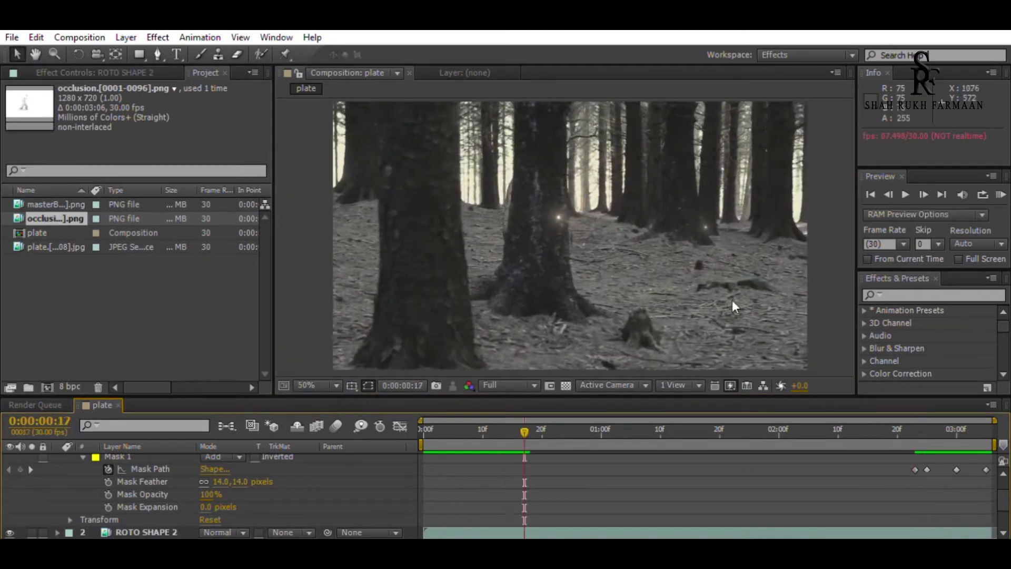
{"action": "key", "text": "grave"}
{"action": "scroll", "coordinate": [457, 307], "scroll_direction": "up", "scroll_amount": 2}
{"action": "scroll", "coordinate": [982, 289], "scroll_direction": "down", "scroll_amount": 1}
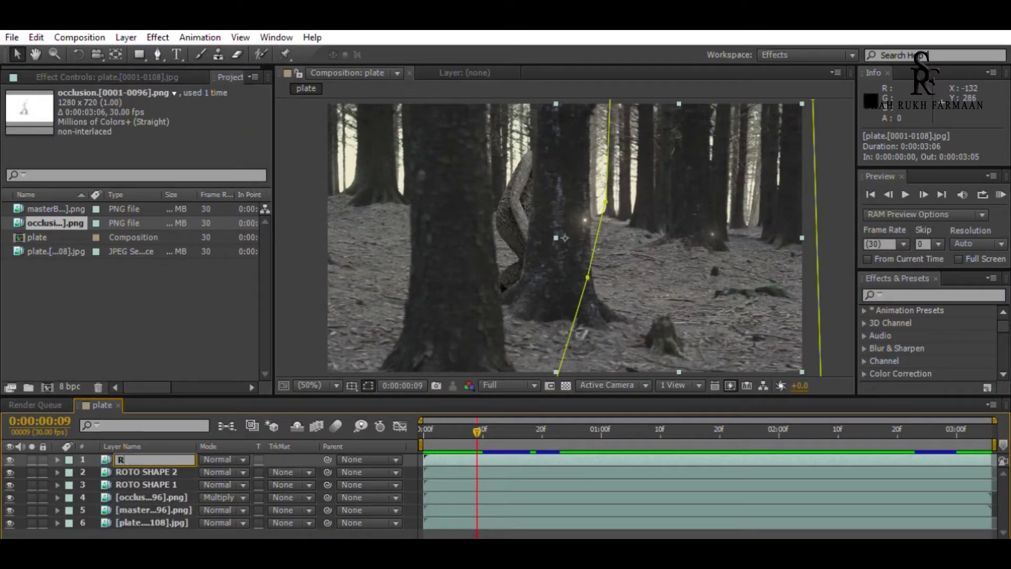
Finish renaming the middle-trunk layer ROTO SHAPE 3 and preview the composite
{"action": "type", "text": "3"}
{"action": "left_click", "coordinate": [167, 331]}
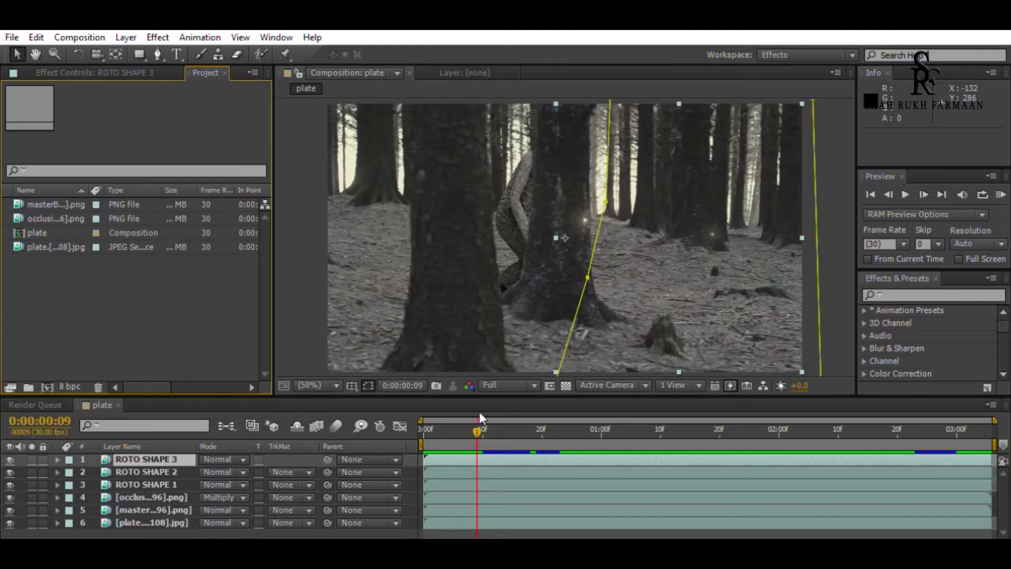
{"action": "key", "text": "space"}
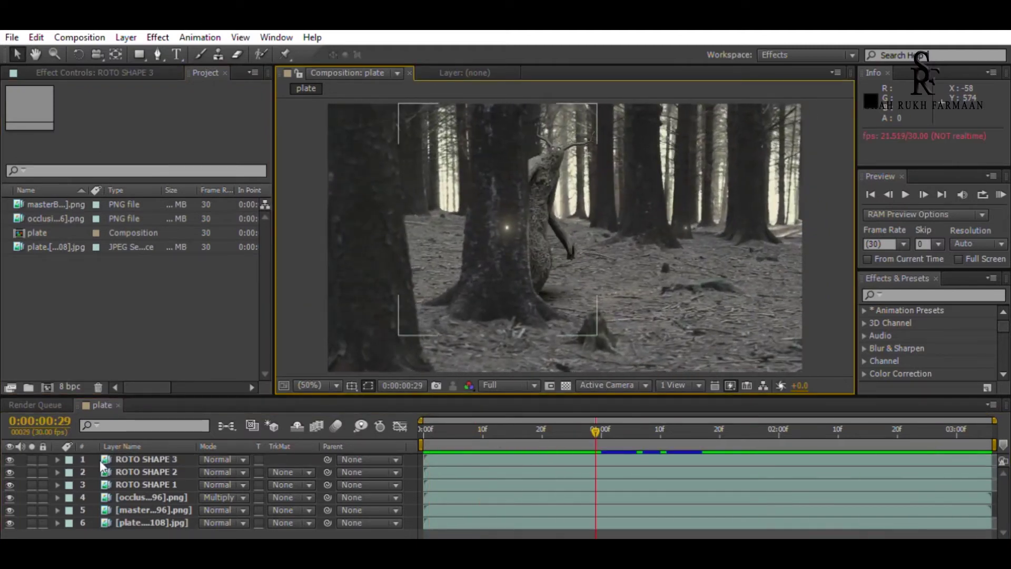
{"action": "left_click_drag", "start_coordinate": [563, 398], "coordinate": [563, 337]}
Add an adjustment layer with Hue/Saturation at saturation 49 and lightness -3, then preview
{"action": "key", "text": "ctrl+alt+y"}
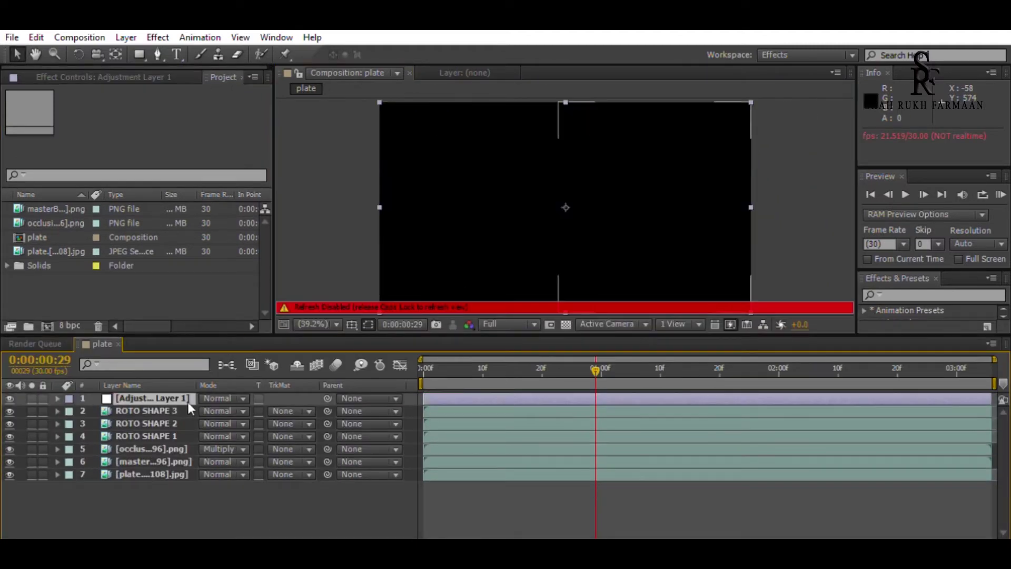
{"action": "key", "text": "Caps_Lock"}
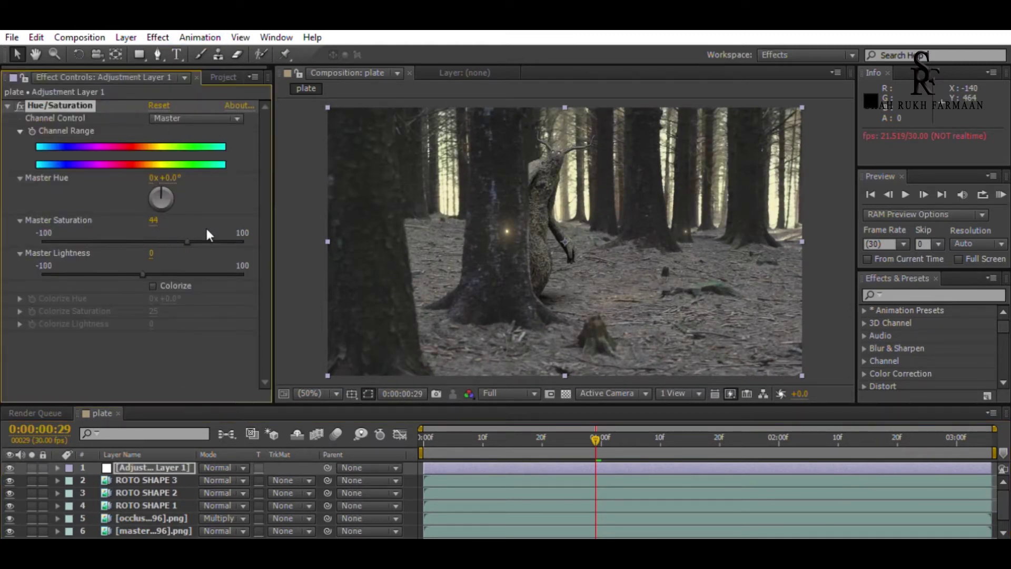
{"action": "left_click_drag", "start_coordinate": [187, 242], "coordinate": [192, 242]}
{"action": "left_click_drag", "start_coordinate": [468, 437], "coordinate": [754, 437]}
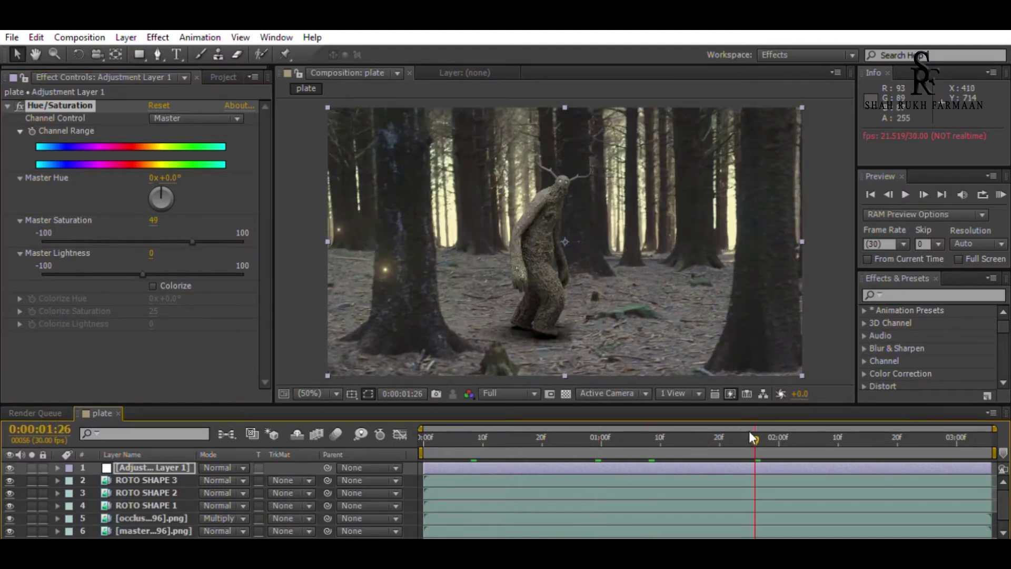
{"action": "left_click_drag", "start_coordinate": [142, 274], "coordinate": [139, 275]}
{"action": "key", "text": "Home"}
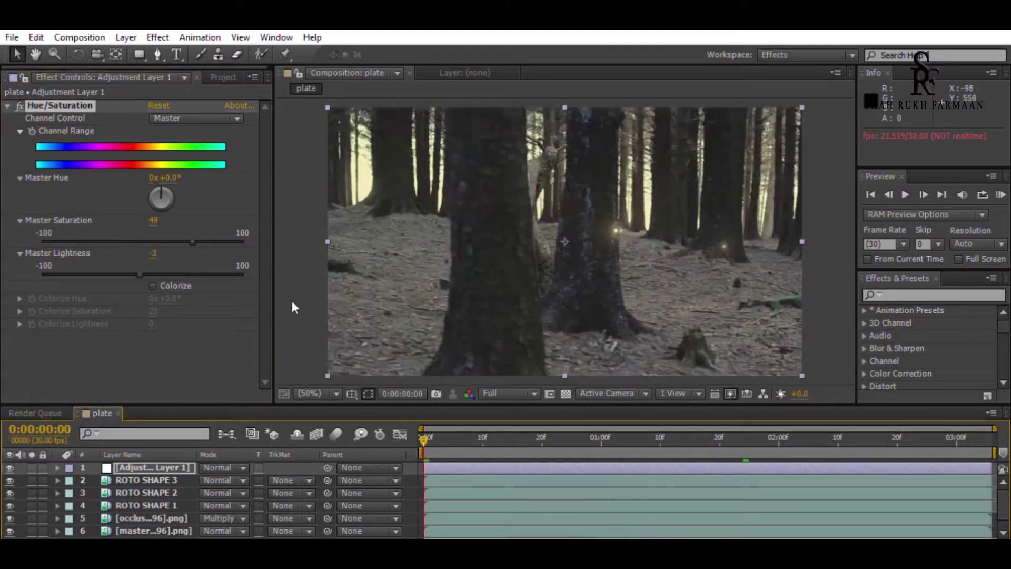
{"action": "key", "text": "KP_0"}
{"action": "key", "text": "space"}
Grade the yellows to hue −17, saturation 31 and lightness 12, then preview from the start
{"action": "left_click", "coordinate": [183, 131]}
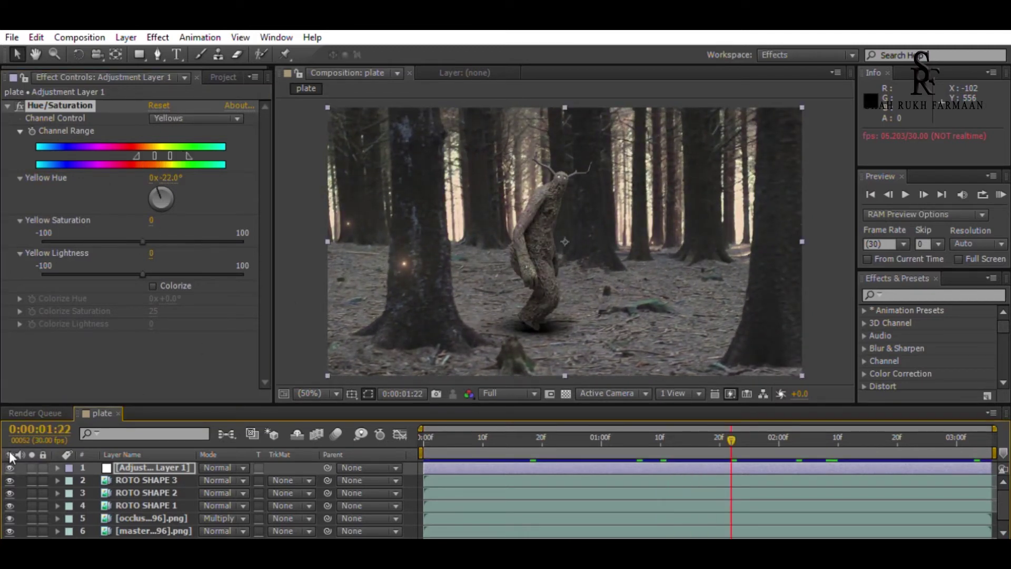
{"action": "left_click_drag", "start_coordinate": [157, 178], "coordinate": [157, 177]}
{"action": "mouse_move", "coordinate": [142, 273]}
{"action": "left_mouse_down"}
{"action": "mouse_move", "coordinate": [186, 274]}
{"action": "mouse_move", "coordinate": [156, 258]}
{"action": "mouse_move", "coordinate": [175, 196]}
{"action": "mouse_move", "coordinate": [304, 252]}
{"action": "left_mouse_up"}
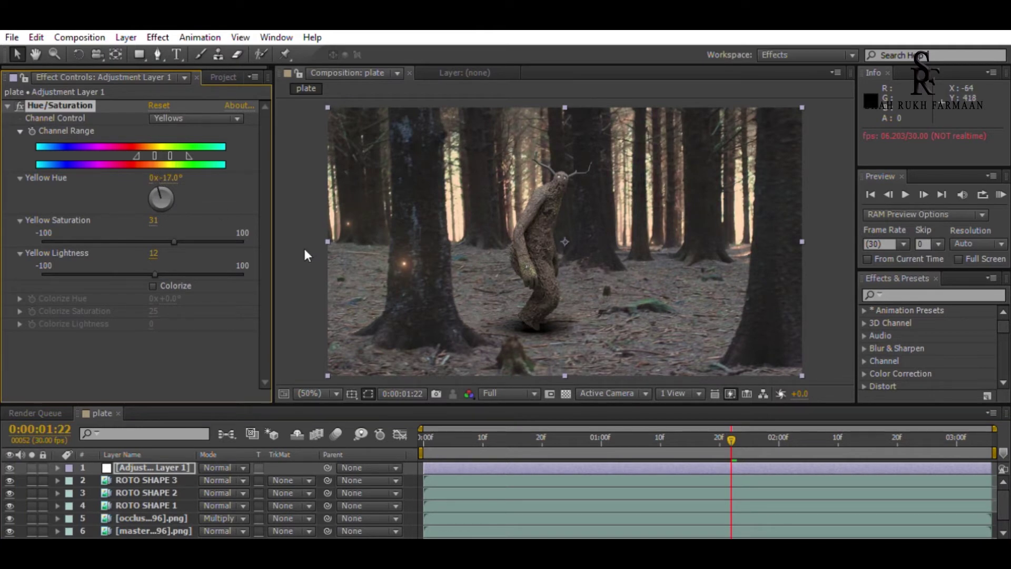
{"action": "key", "text": "space"}
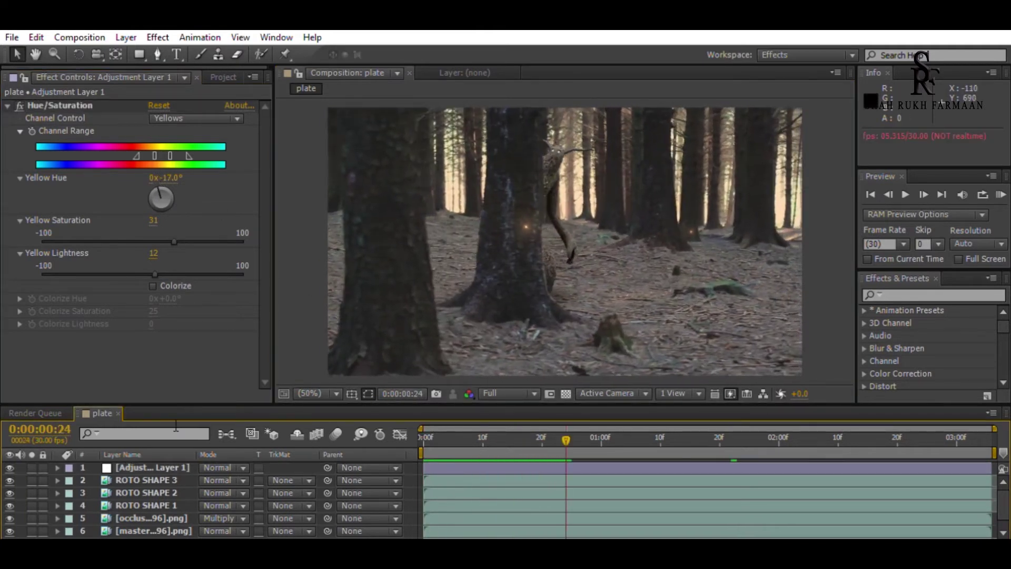
Name the adjustment layer COLOR and enlarge the timeline to show all layers
{"action": "type", "text": "COLOR"}
{"action": "left_click", "coordinate": [168, 375]}
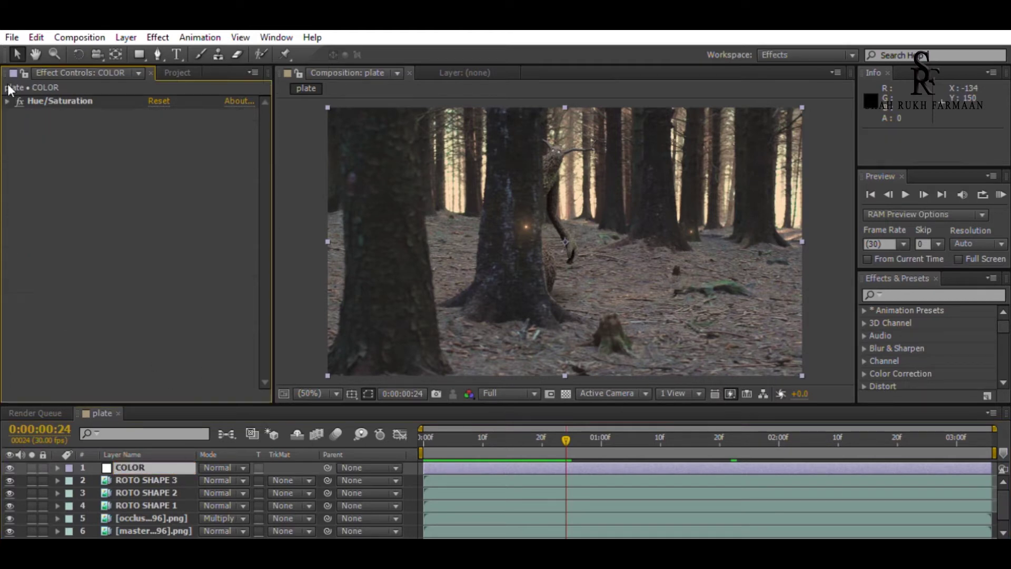
{"action": "left_click_drag", "start_coordinate": [162, 405], "coordinate": [161, 350]}
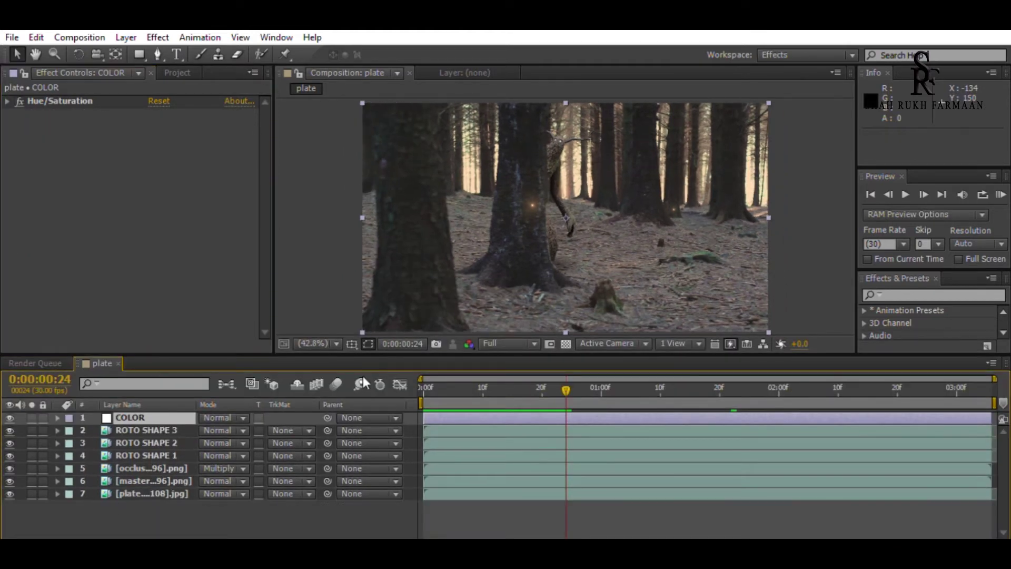
Add a black solid with an inverted oval mask feathered to 294 pixels, stretched past the frame
{"action": "key", "text": "Return"}
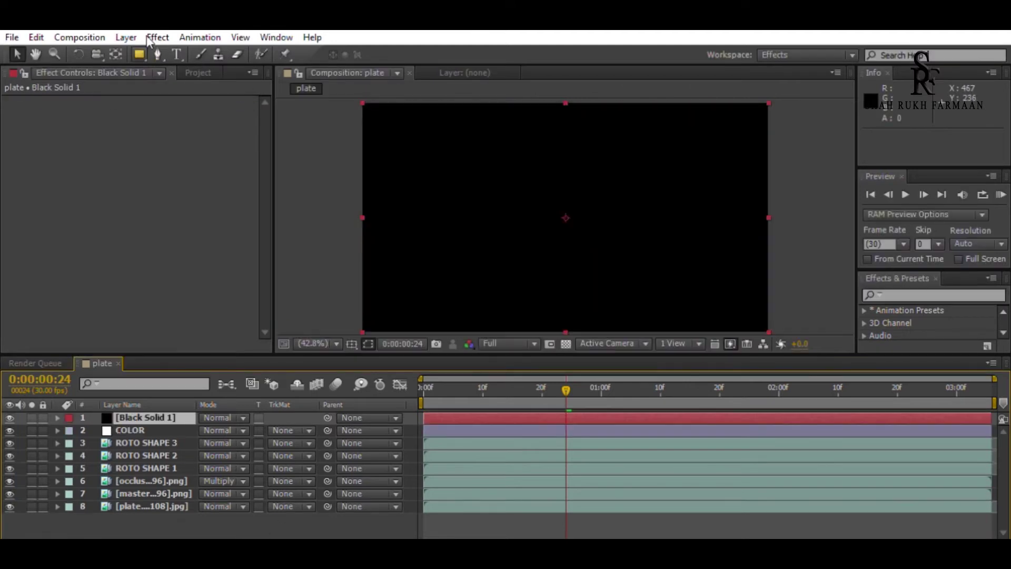
{"action": "left_click_drag", "start_coordinate": [389, 125], "coordinate": [753, 300]}
{"action": "left_click", "coordinate": [255, 443]}
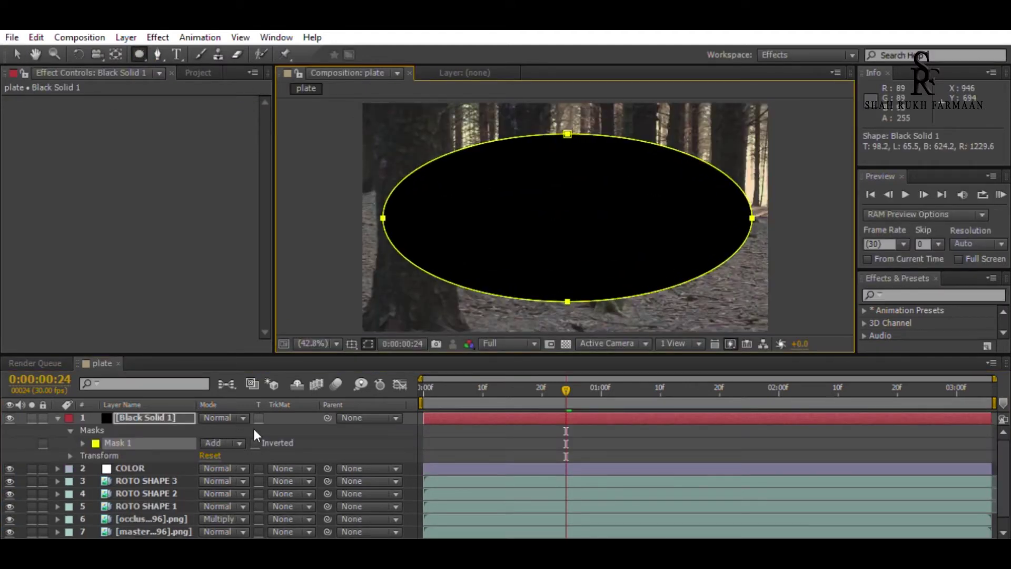
{"action": "left_click", "coordinate": [83, 443]}
{"action": "left_click_drag", "start_coordinate": [221, 468], "coordinate": [390, 465]}
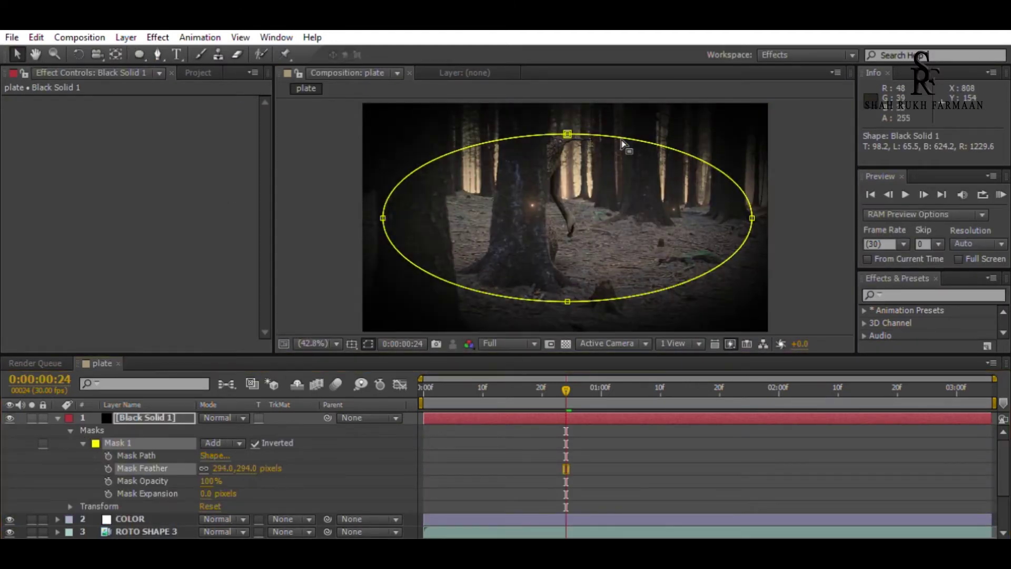
{"action": "left_click_drag", "start_coordinate": [565, 291], "coordinate": [559, 324]}
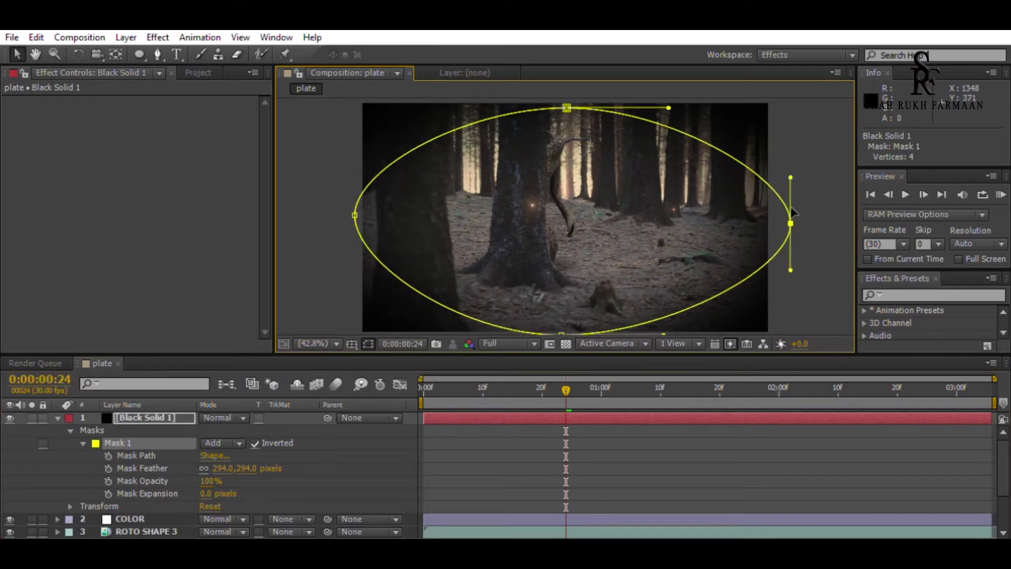
{"action": "left_click_drag", "start_coordinate": [566, 100], "coordinate": [559, 141]}
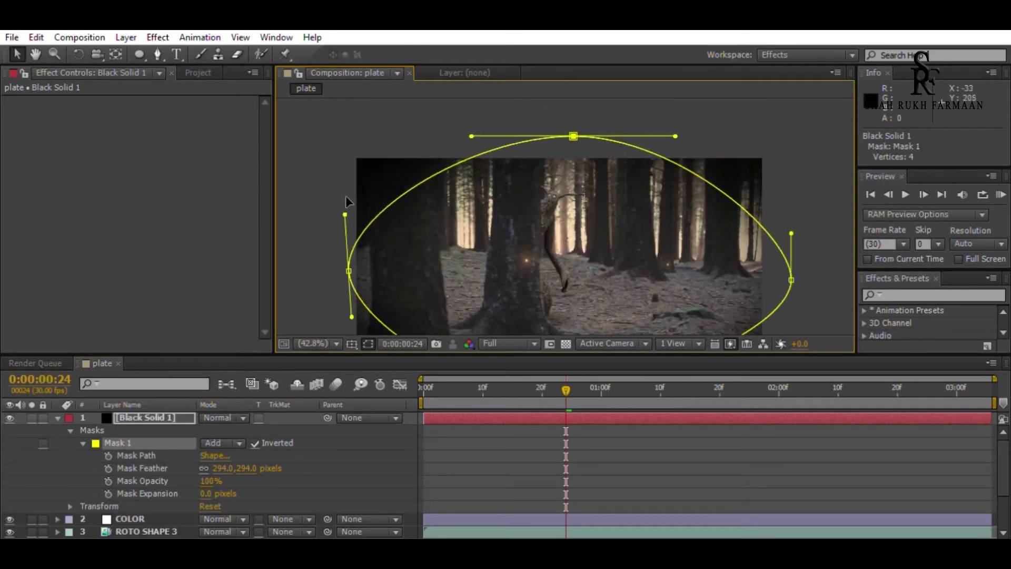
Set the vignette solid's opacity to about 76% and preview the vignetted shot
{"action": "left_click", "coordinate": [70, 506]}
{"action": "left_click", "coordinate": [202, 494]}
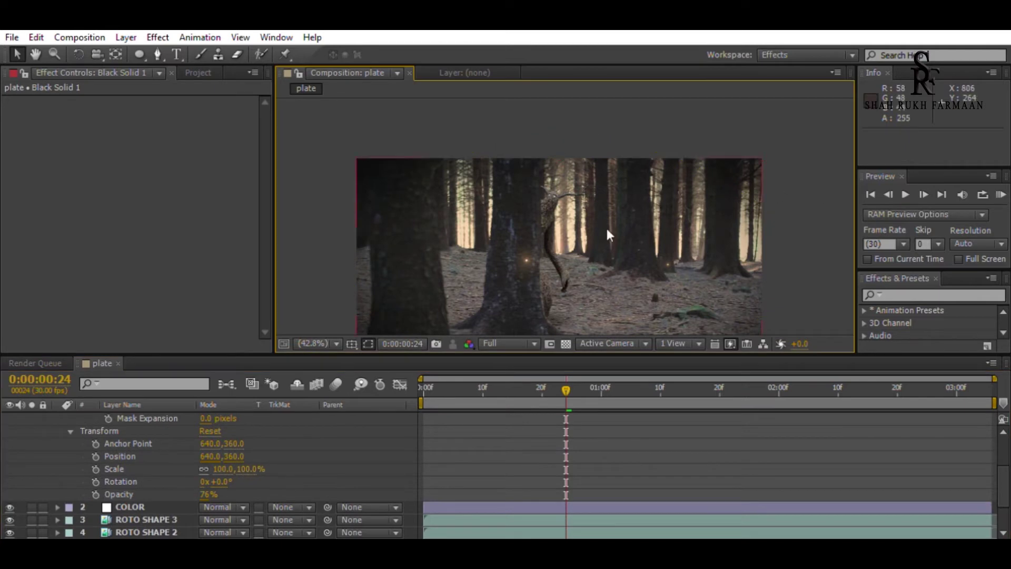
{"action": "key", "text": "space"}
{"action": "scroll", "coordinate": [101, 448], "scroll_direction": "up", "scroll_amount": 3}
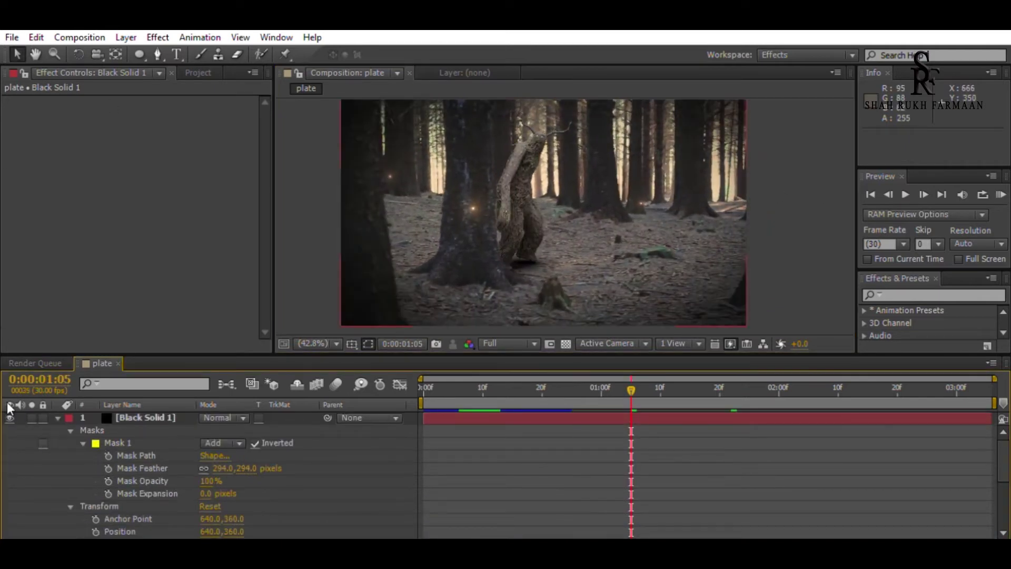
Collapse the vignette solid and zoom into the viewer near the start of the shot to check edges
{"action": "left_click", "coordinate": [57, 418]}
{"action": "scroll", "coordinate": [529, 220], "scroll_direction": "up", "scroll_amount": 1}
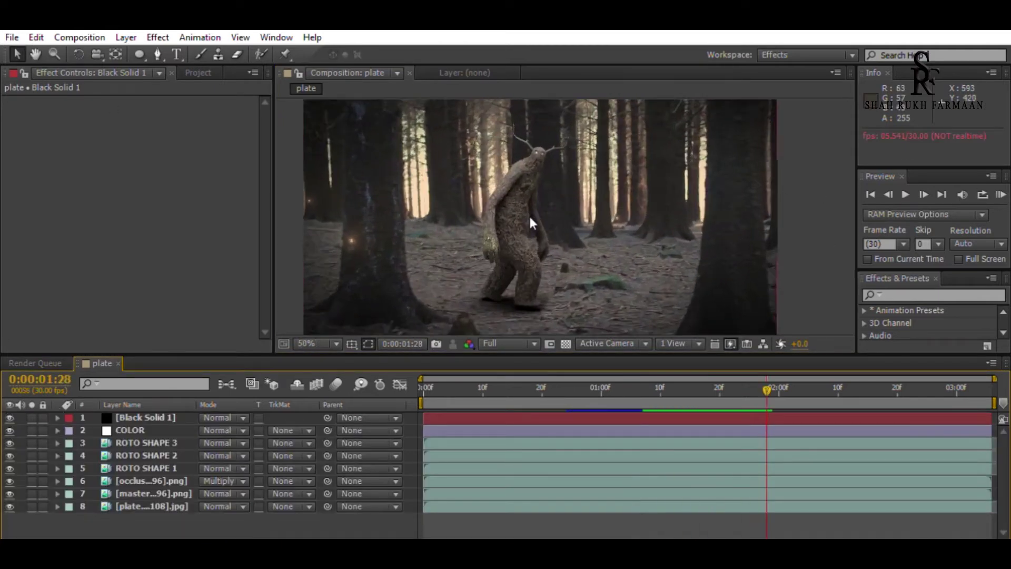
{"action": "scroll", "coordinate": [530, 220], "scroll_direction": "up", "scroll_amount": 2}
{"action": "scroll", "coordinate": [530, 220], "scroll_direction": "up", "scroll_amount": 1}
{"action": "scroll", "coordinate": [532, 221], "scroll_direction": "up", "scroll_amount": 2}
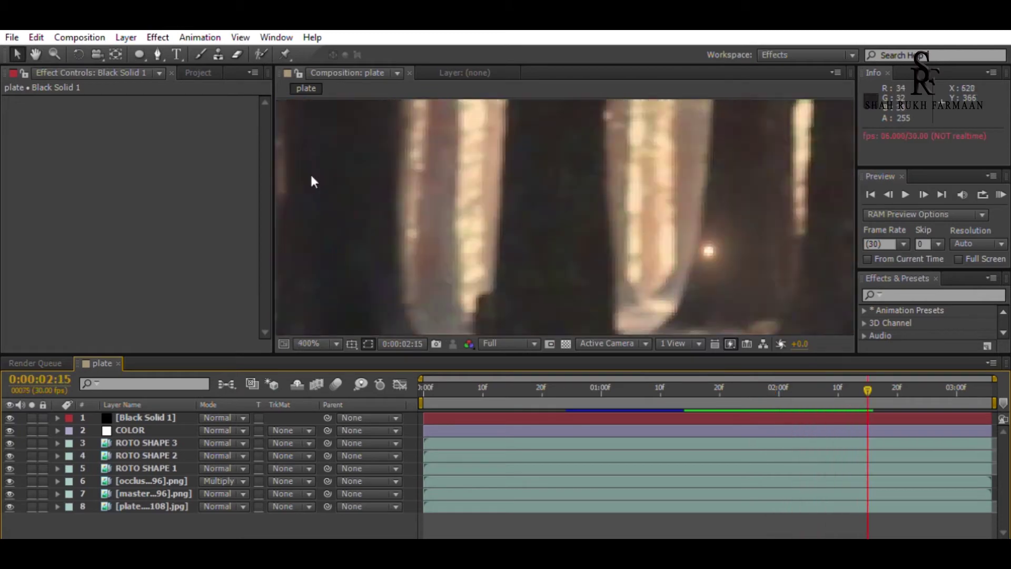
{"action": "left_click", "coordinate": [470, 382]}
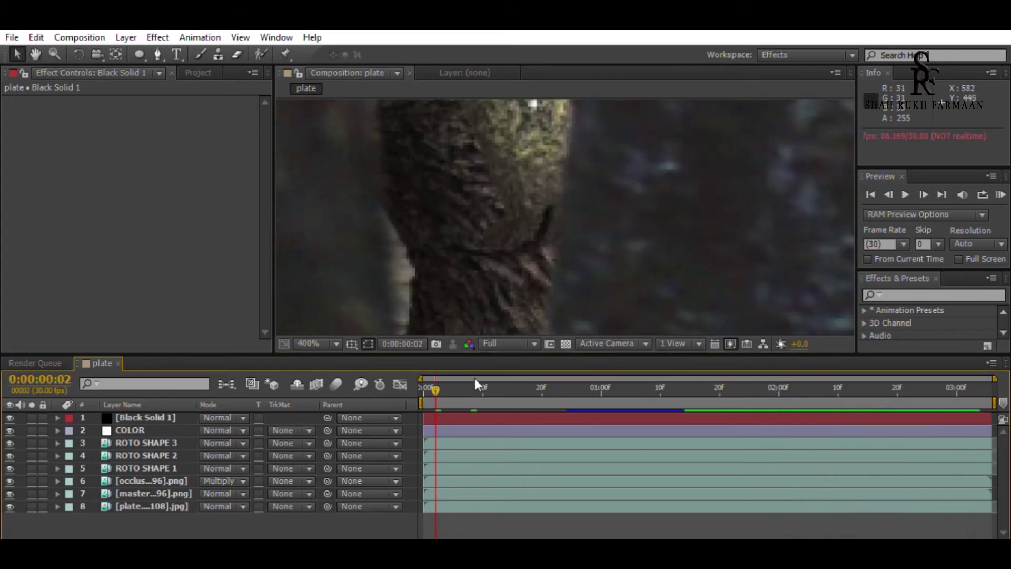
{"action": "scroll", "coordinate": [428, 221], "scroll_direction": "down", "scroll_amount": 4}
{"action": "scroll", "coordinate": [427, 220], "scroll_direction": "down", "scroll_amount": 2}
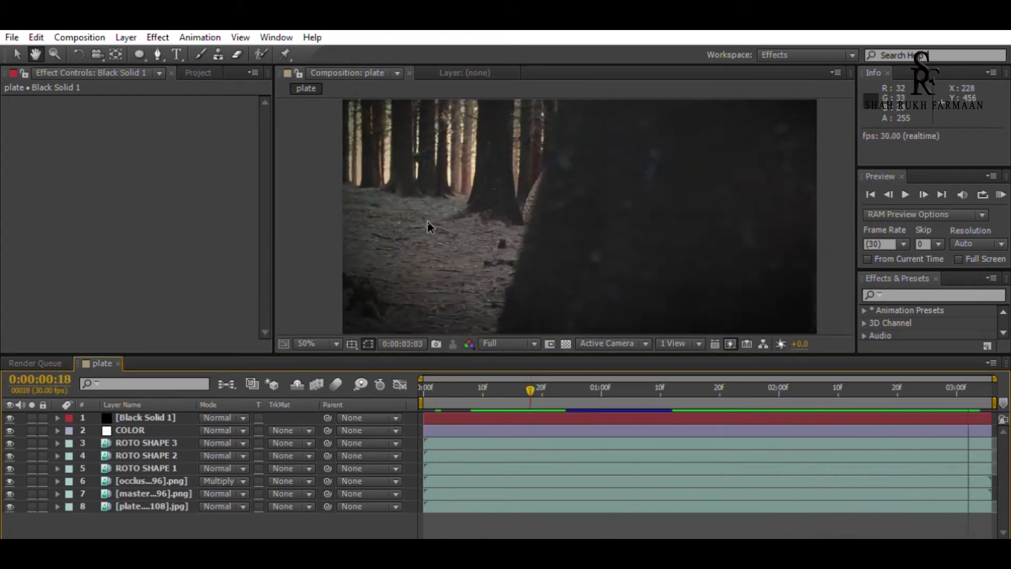
Hide the occlusion pass to compare the composite, then show the Project panel's file list
{"action": "key", "text": "v"}
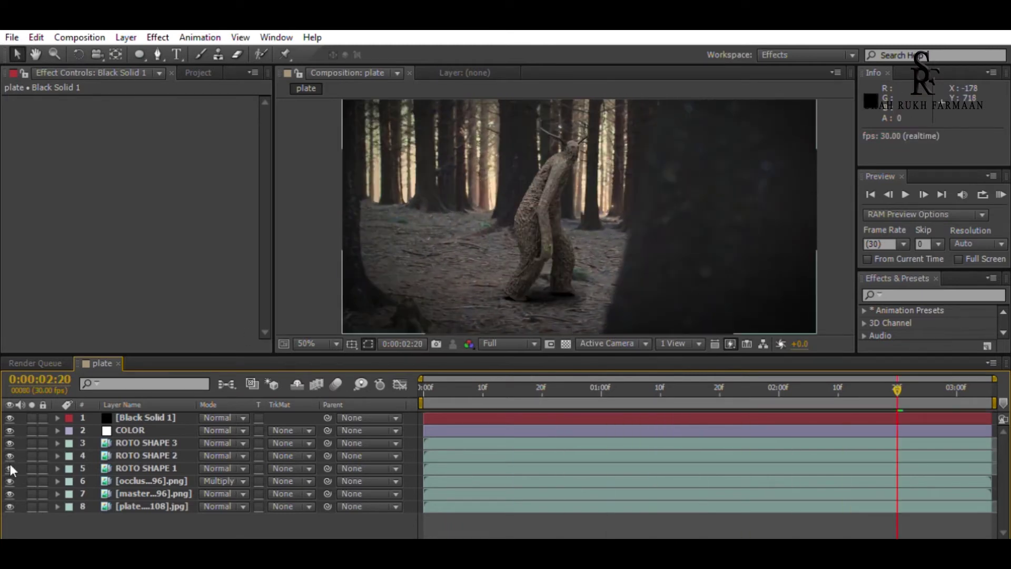
{"action": "left_click", "coordinate": [9, 480]}
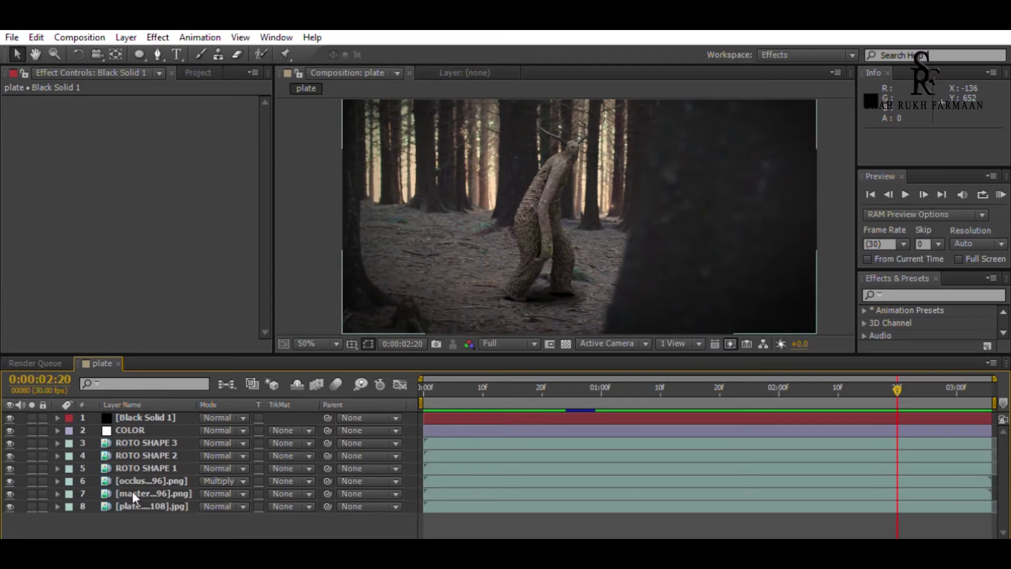
{"action": "left_click", "coordinate": [198, 72]}
{"action": "left_click", "coordinate": [396, 238]}
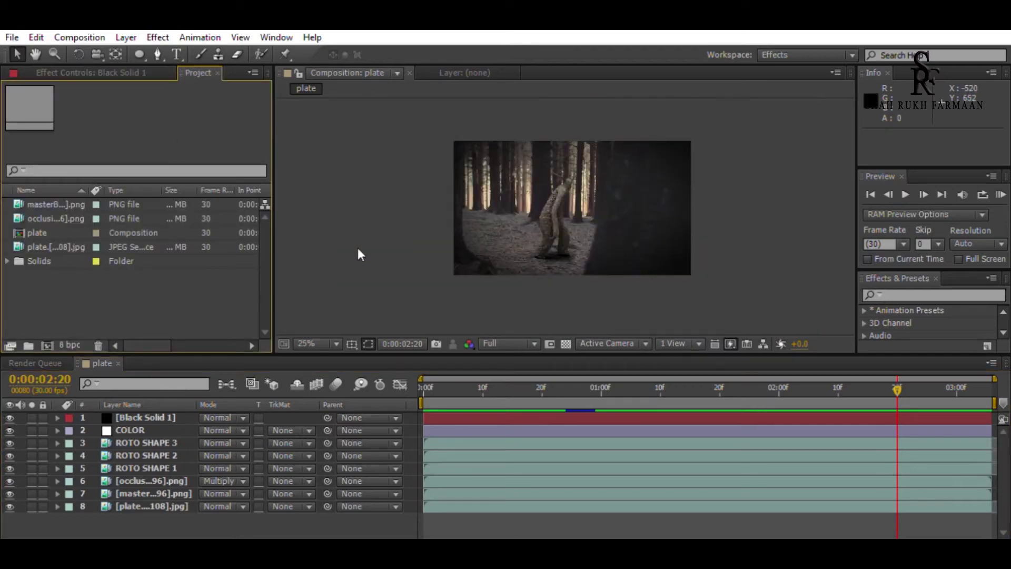
Play the composite in a full-screen viewer, then restore the workspace and resize the timeline
{"action": "double_click", "coordinate": [335, 68]}
{"action": "left_click", "coordinate": [45, 440]}
{"action": "key", "text": "space"}
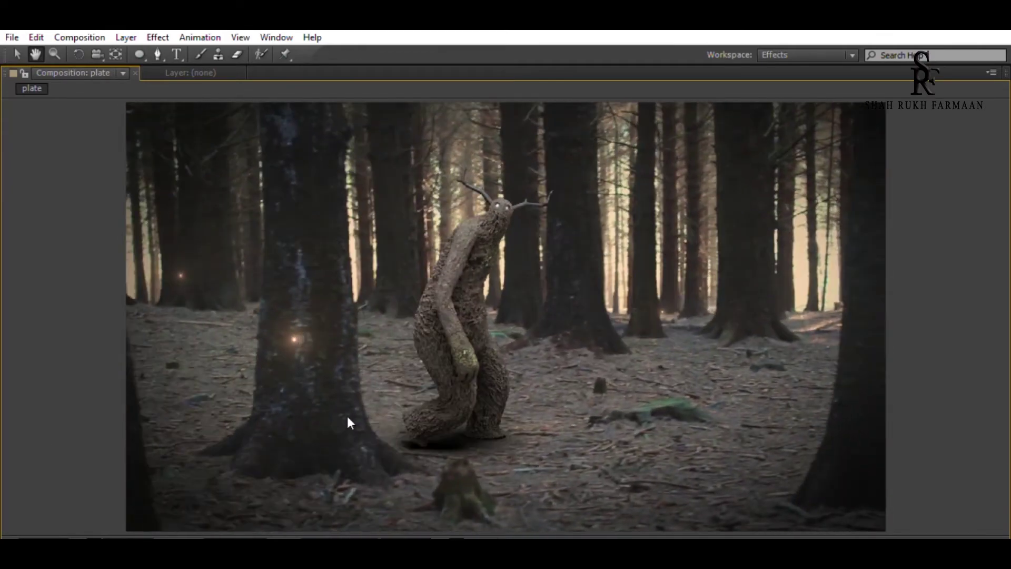
{"action": "key", "text": "space"}
{"action": "key", "text": "grave"}
{"action": "left_click_drag", "start_coordinate": [243, 501], "coordinate": [158, 363]}
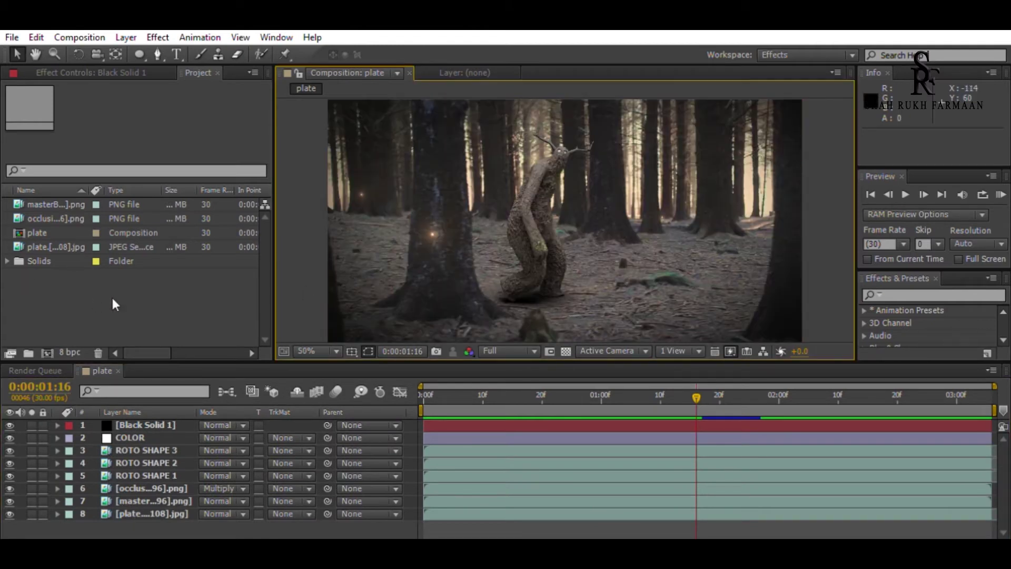
{"action": "left_click_drag", "start_coordinate": [232, 363], "coordinate": [231, 457]}
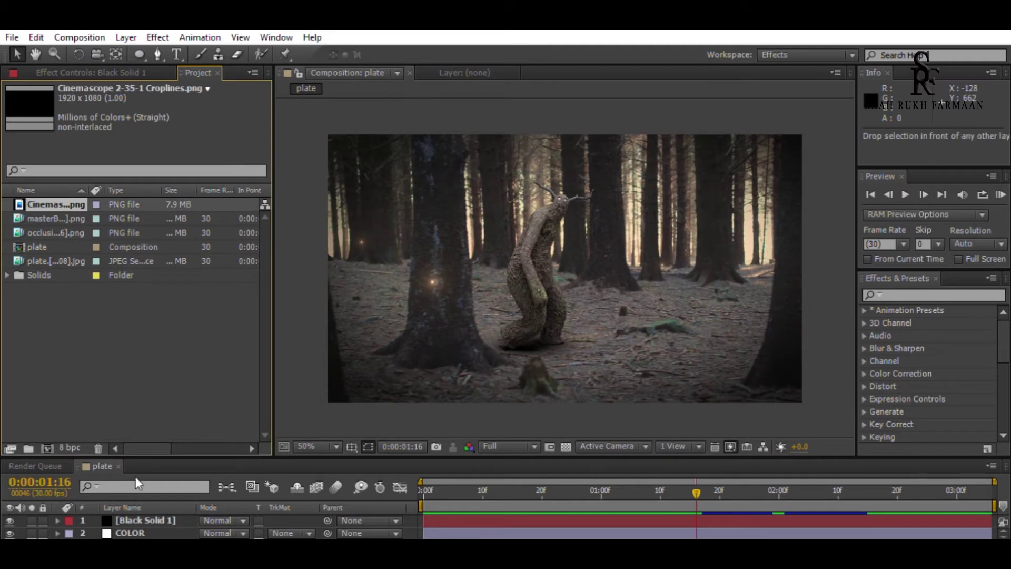
Add Cinemascope 2-35-1 Croplines.png as the top layer and play the letterboxed shot full screen
{"action": "left_click_drag", "start_coordinate": [137, 465], "coordinate": [462, 337]}
{"action": "left_click", "coordinate": [286, 367]}
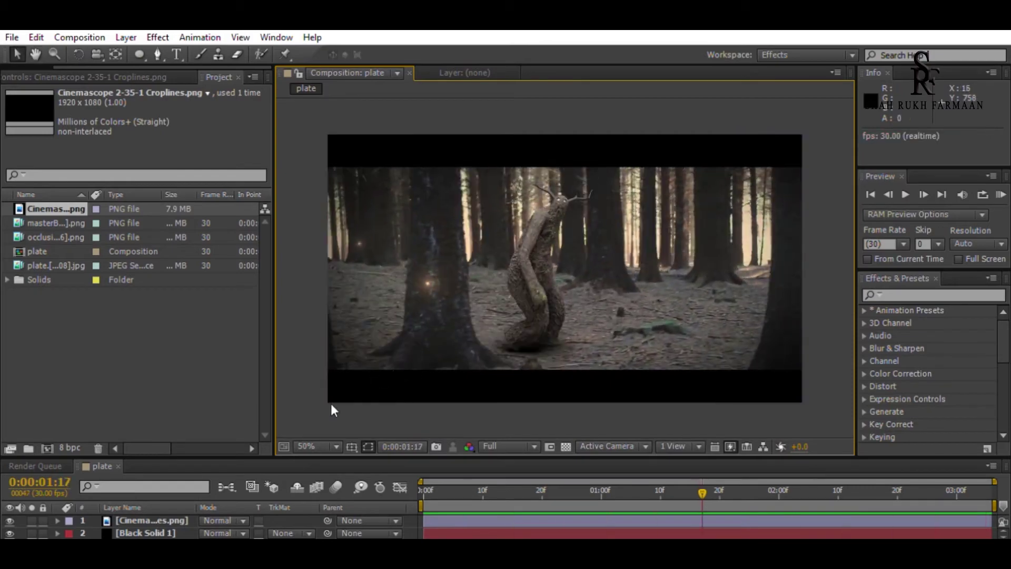
{"action": "key", "text": "grave"}
{"action": "key", "text": "shift+slash"}
{"action": "key", "text": "space"}
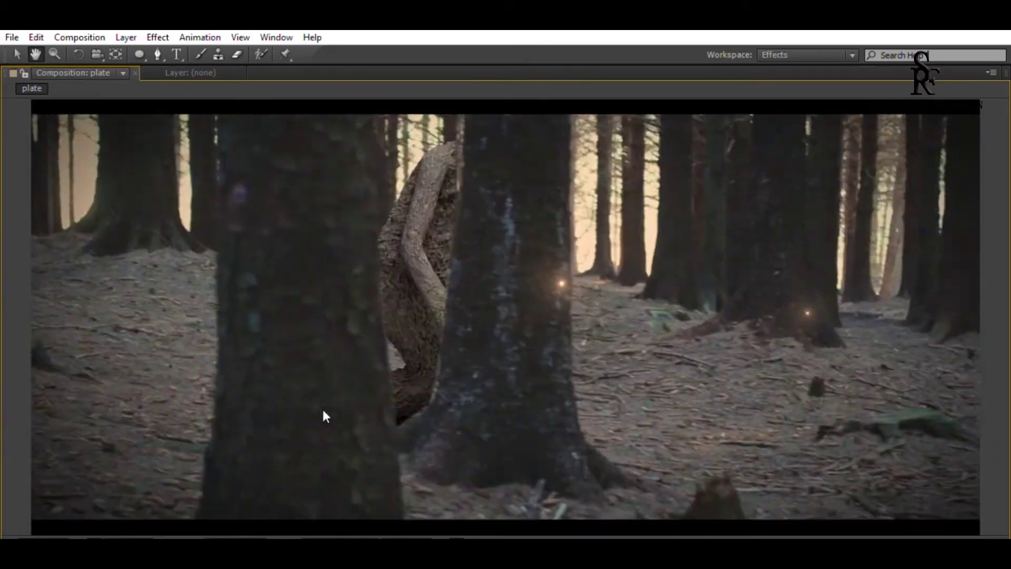
Restore the workspace, fit the letterboxed shot to the viewer and deselect the crop-lines image
{"action": "key", "text": "grave"}
{"action": "key", "text": "shift+slash"}
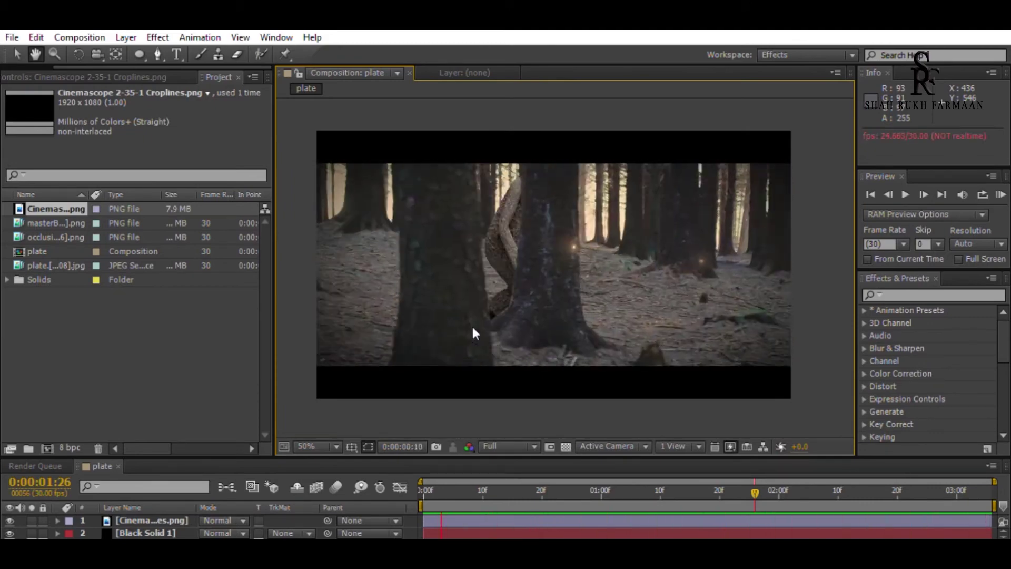
{"action": "left_click", "coordinate": [319, 446]}
{"action": "left_click", "coordinate": [324, 171]}
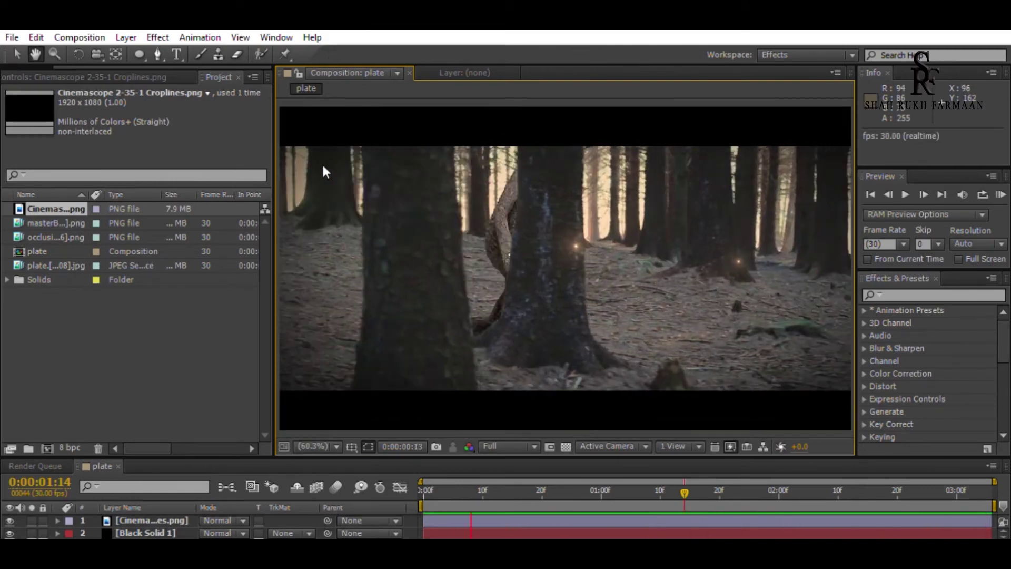
{"action": "left_click", "coordinate": [230, 329]}
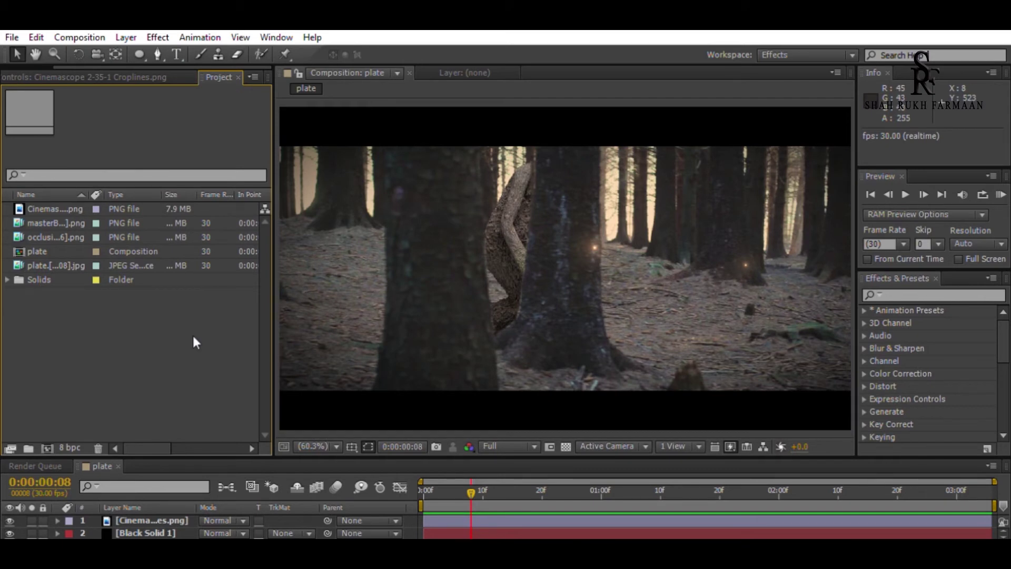
Add a new adjustment layer with CC Snowfall, tweaking flake count and size variation
{"action": "left_click_drag", "start_coordinate": [192, 456], "coordinate": [194, 343]}
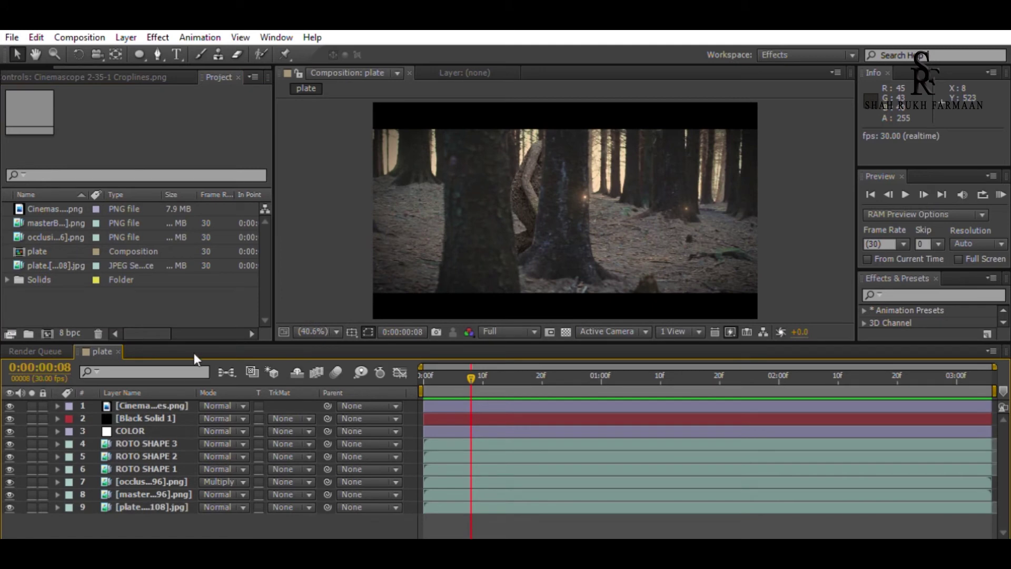
{"action": "key", "text": "ctrl+alt+y"}
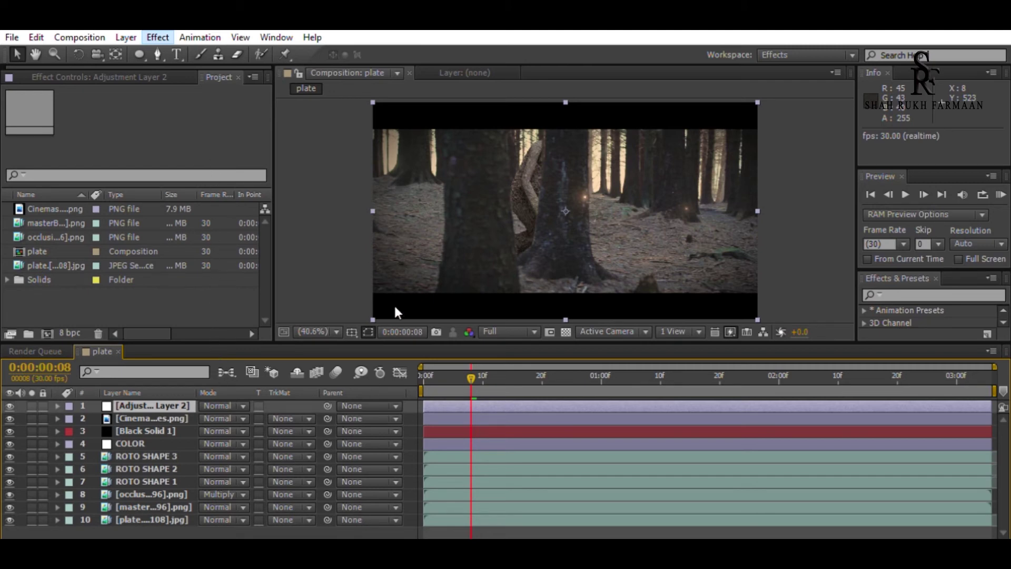
{"action": "left_click_drag", "start_coordinate": [382, 342], "coordinate": [389, 462]}
{"action": "key", "text": "space"}
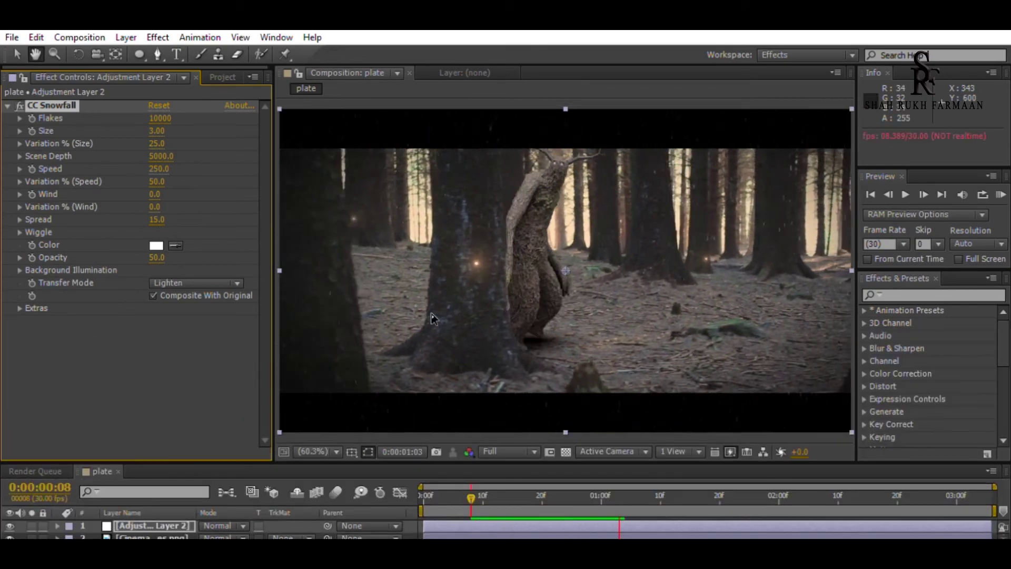
{"action": "left_click", "coordinate": [19, 151]}
{"action": "left_click_drag", "start_coordinate": [101, 140], "coordinate": [79, 139]}
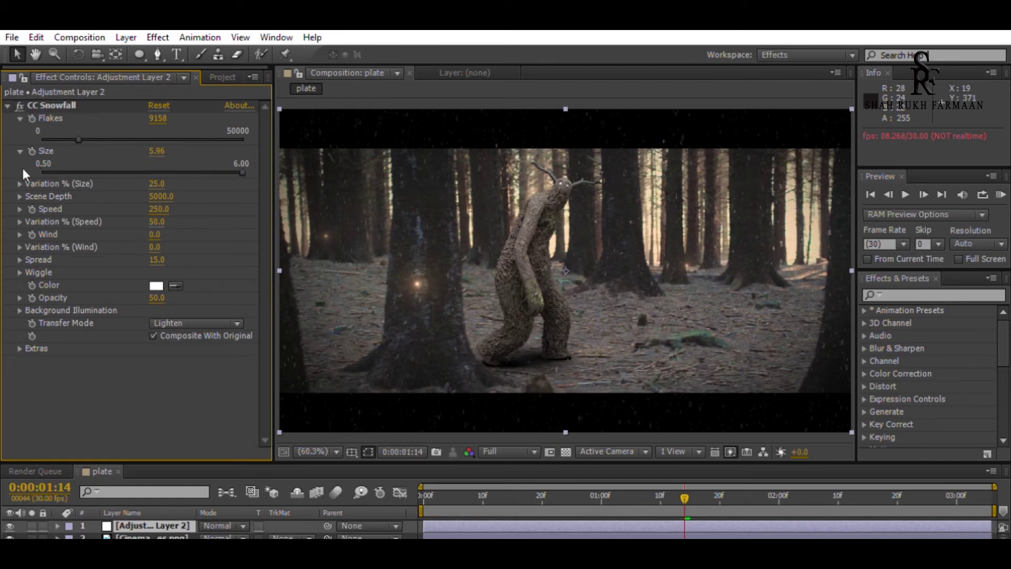
{"action": "left_click", "coordinate": [20, 184]}
{"action": "left_click_drag", "start_coordinate": [93, 205], "coordinate": [122, 205]}
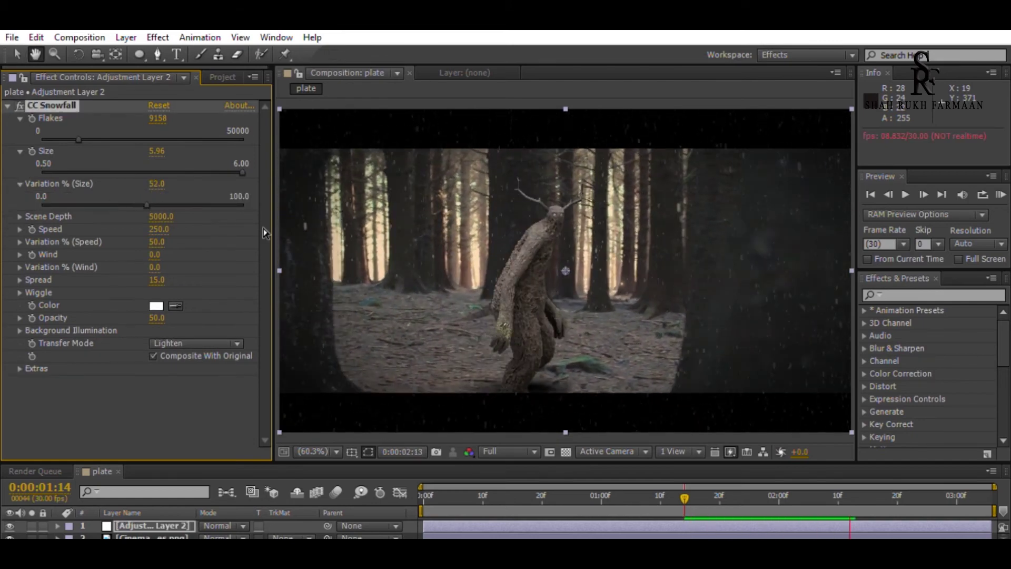
Move the adjustment layer below the crop-lines layer and delete its CC Snowfall effect
{"action": "left_click_drag", "start_coordinate": [183, 462], "coordinate": [183, 350]}
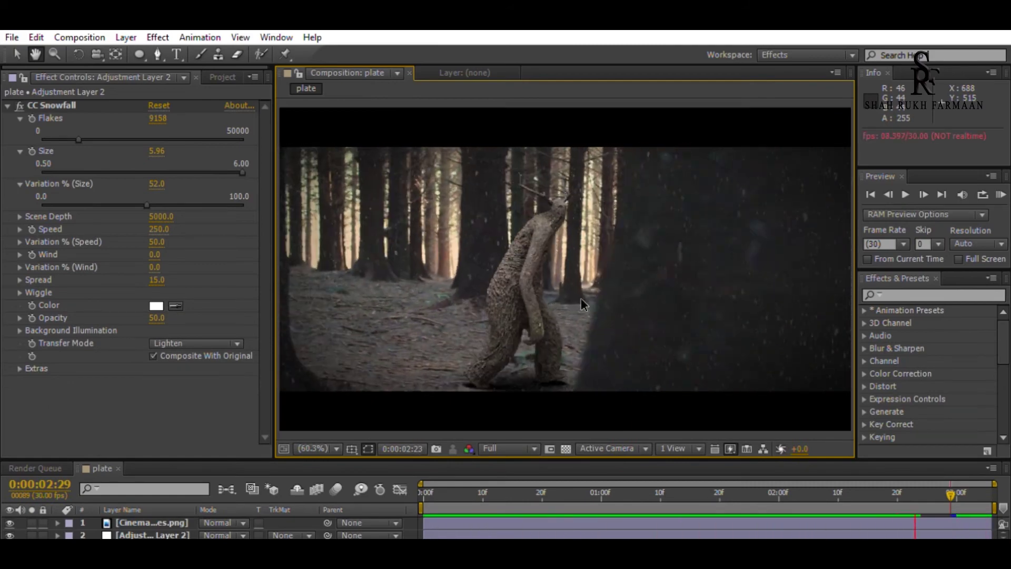
{"action": "left_click", "coordinate": [30, 94]}
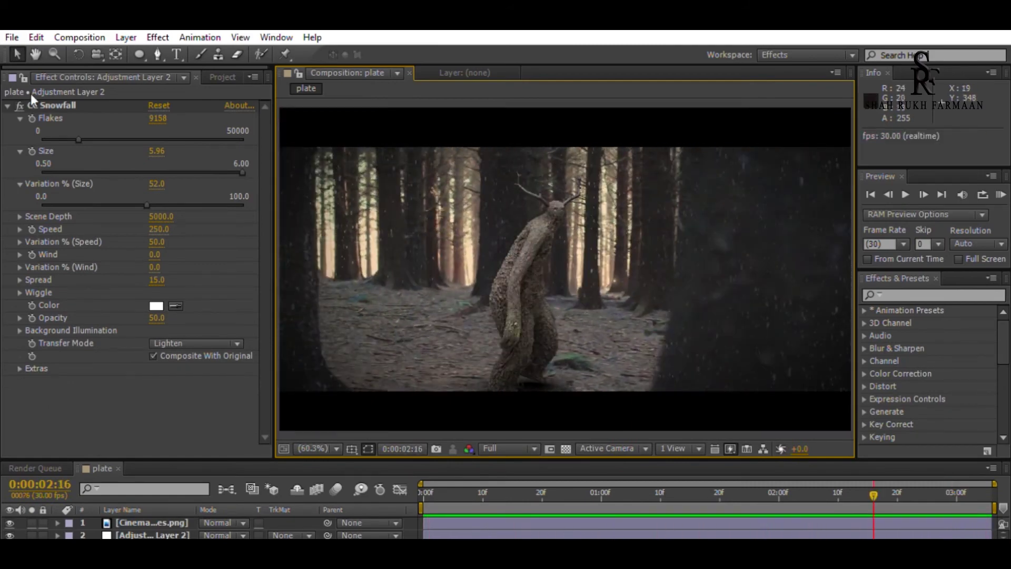
{"action": "left_click", "coordinate": [48, 105]}
{"action": "key", "text": "Delete"}
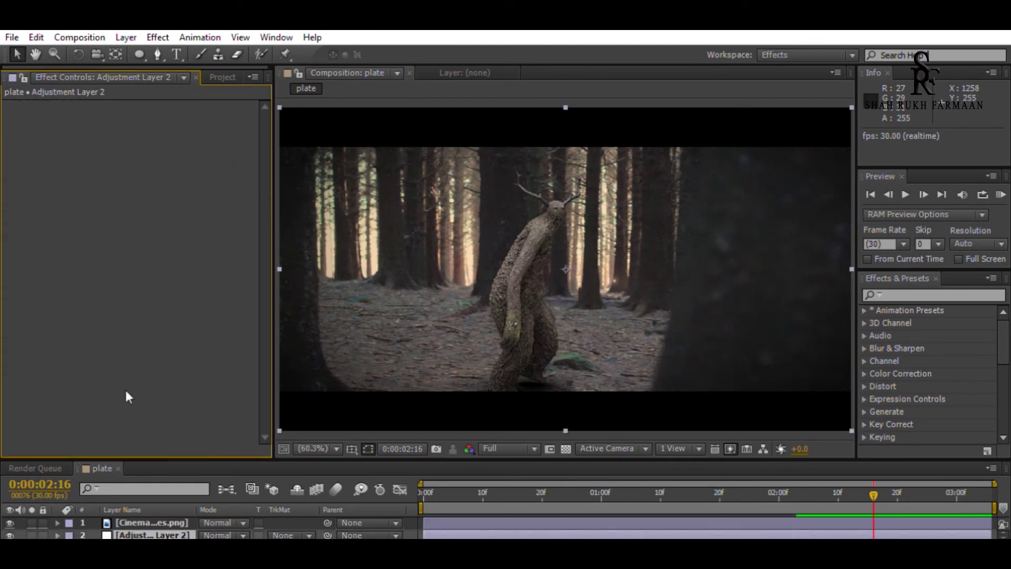
Show the Project panel, enlarge the timeline and play the finished letterboxed shot from the start
{"action": "left_click", "coordinate": [224, 76]}
{"action": "left_click_drag", "start_coordinate": [263, 460], "coordinate": [264, 404]}
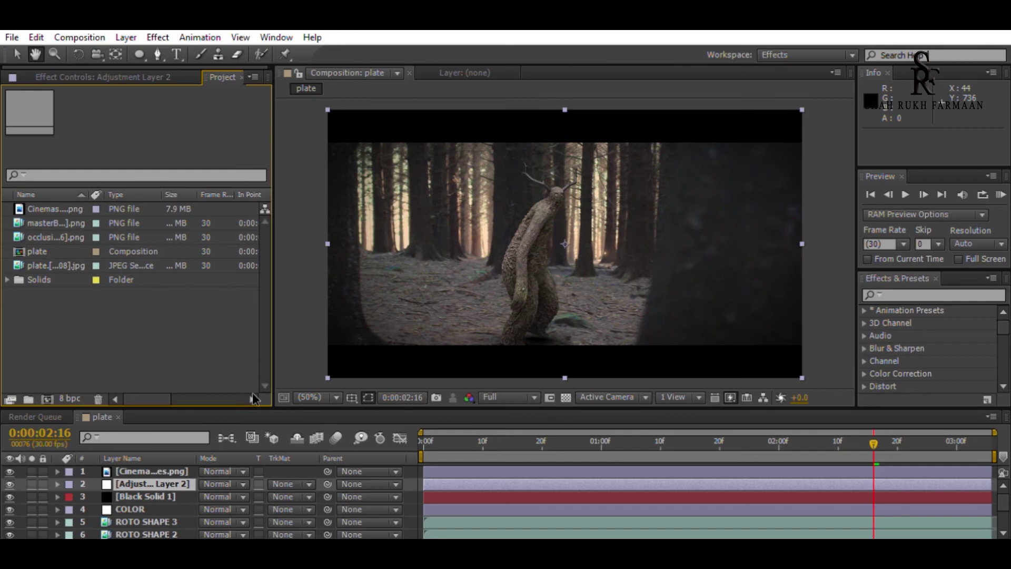
{"action": "key", "text": "space"}
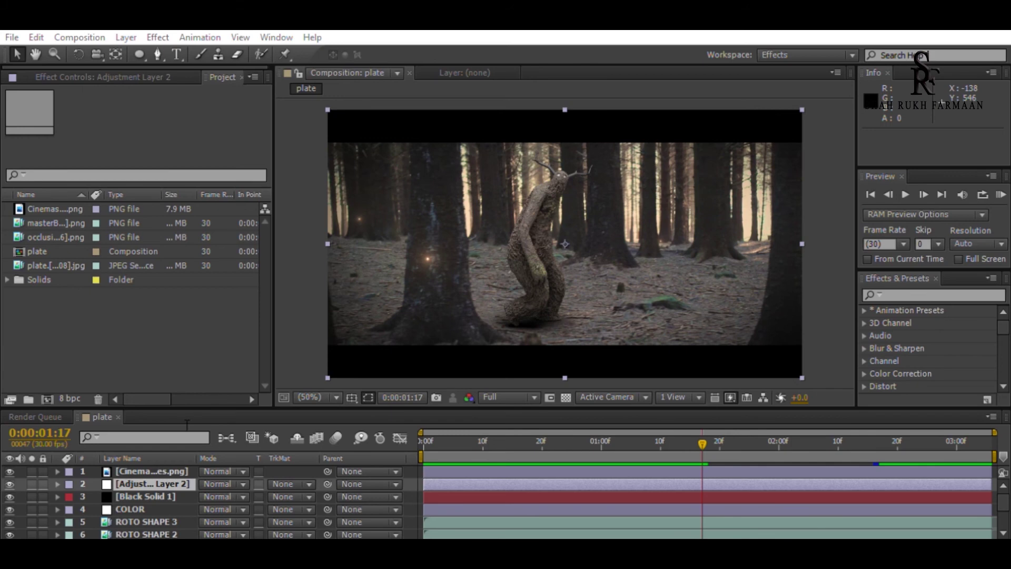
{"action": "left_click_drag", "start_coordinate": [571, 472], "coordinate": [413, 365]}
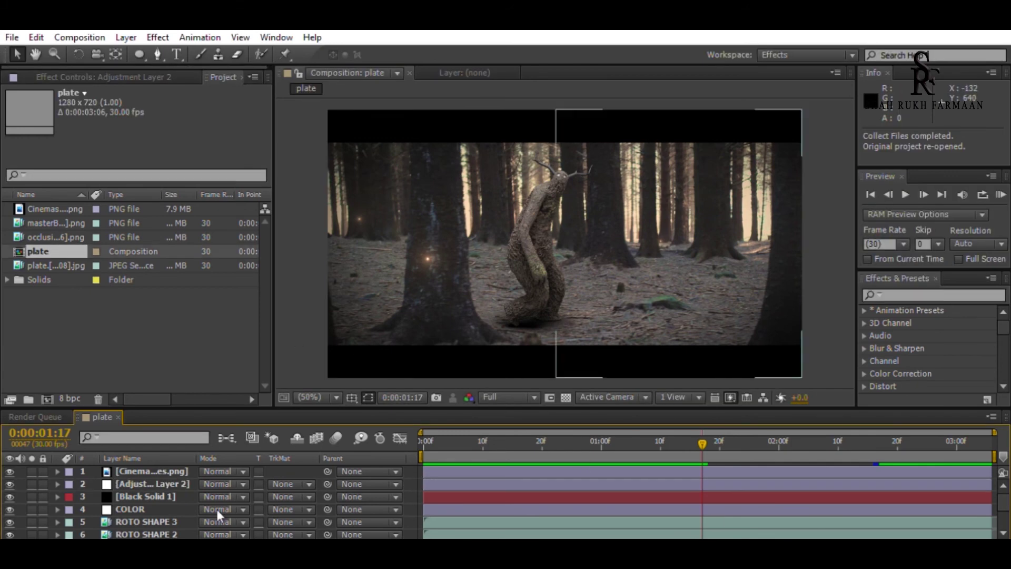
Queue the plate comp and render it as H.264 to FINAL_RESULT.mp4
{"action": "key", "text": "ctrl+m"}
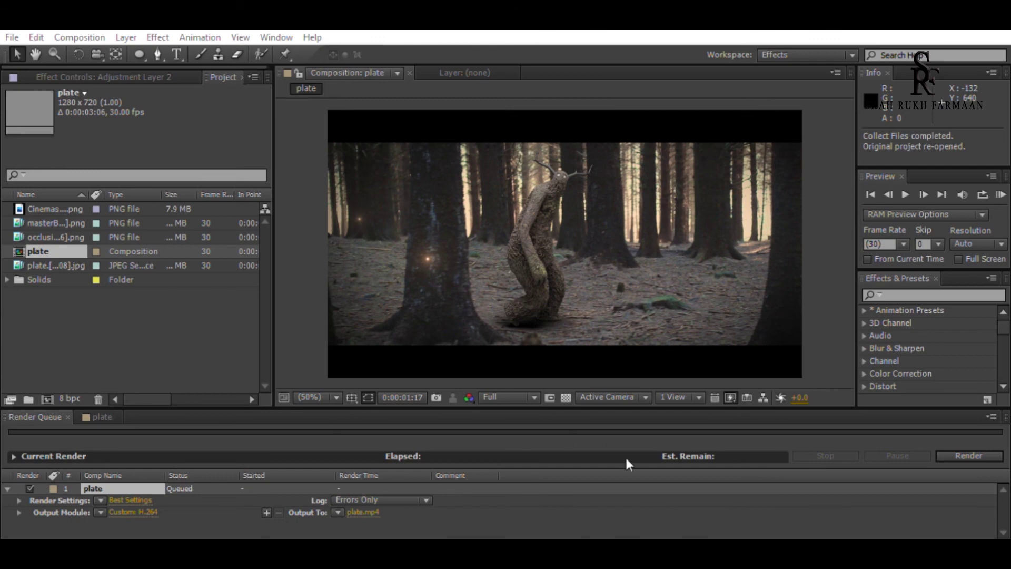
{"action": "left_click", "coordinate": [960, 454]}
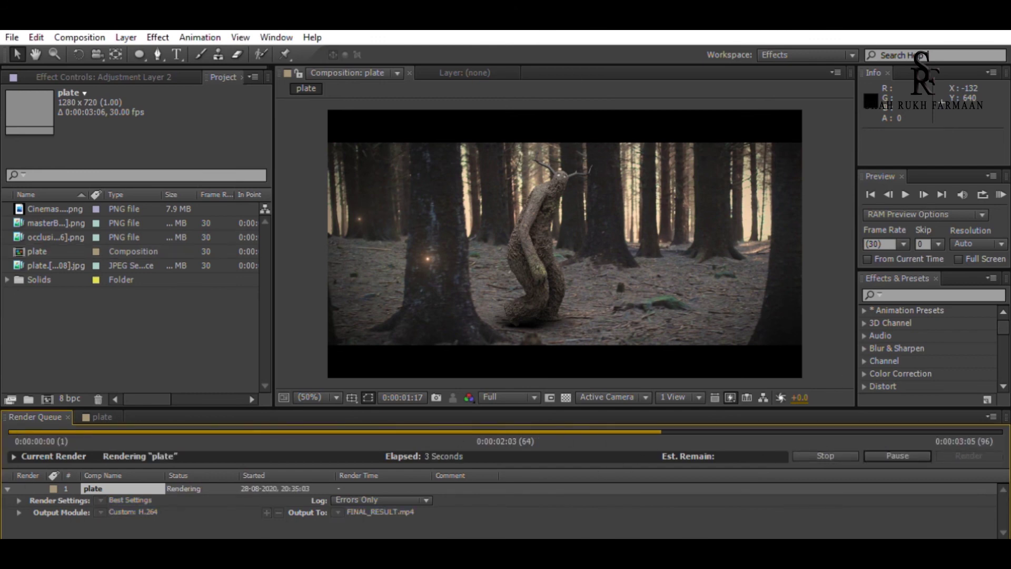